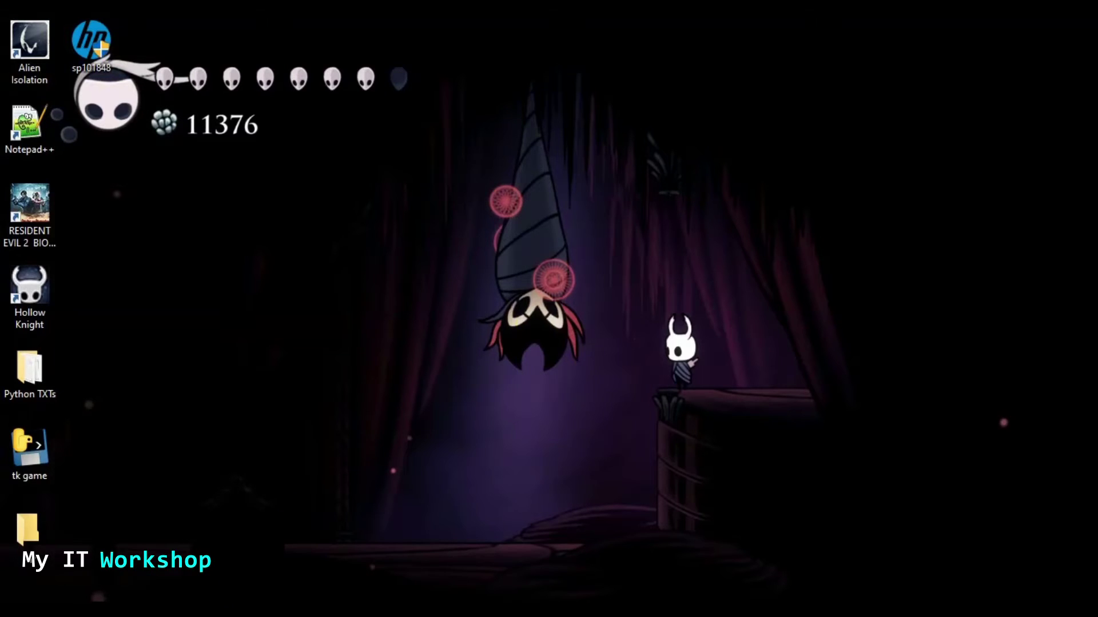
Inspect the contents of the SUBSCRIBE (G:) USB drive in File Explorer and locate its Format option
key("super+e")
left_click(427, 513)
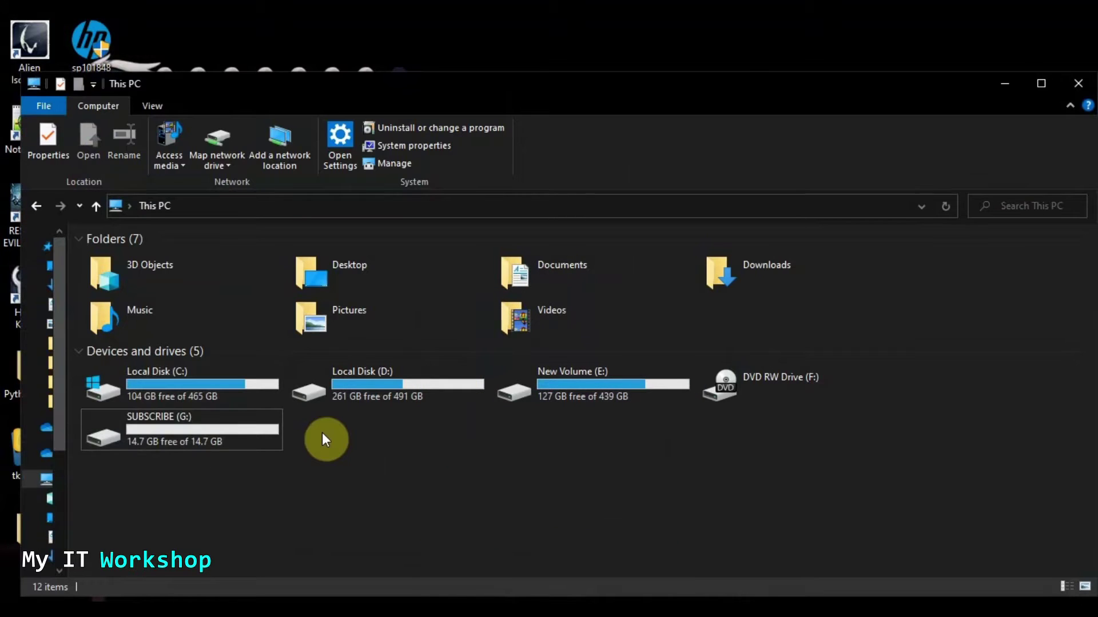
double_click(199, 434)
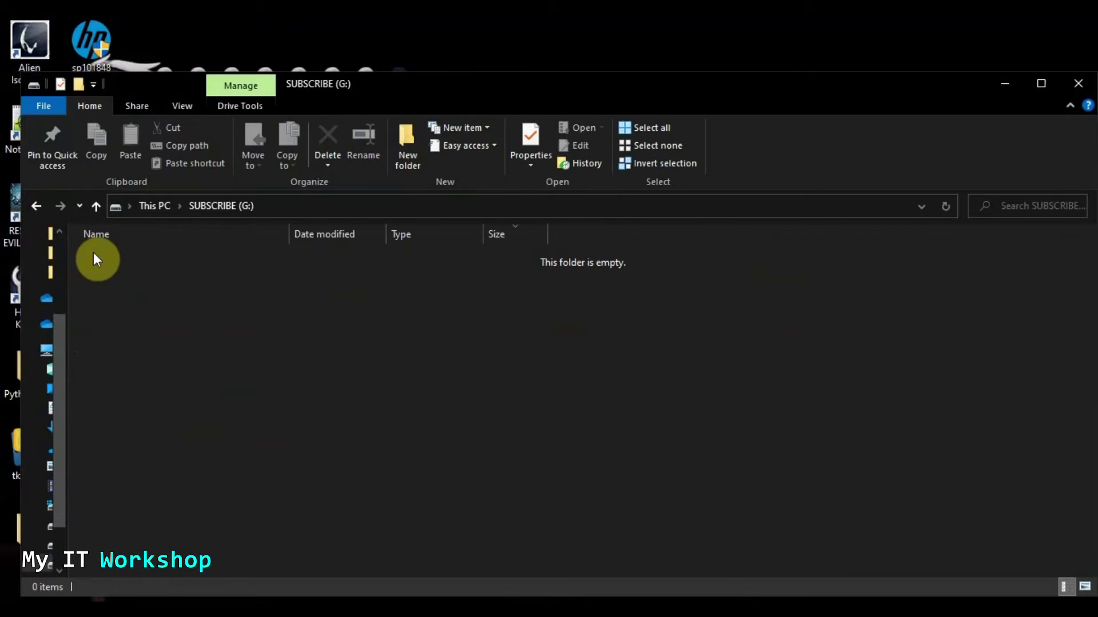
left_click(36, 205)
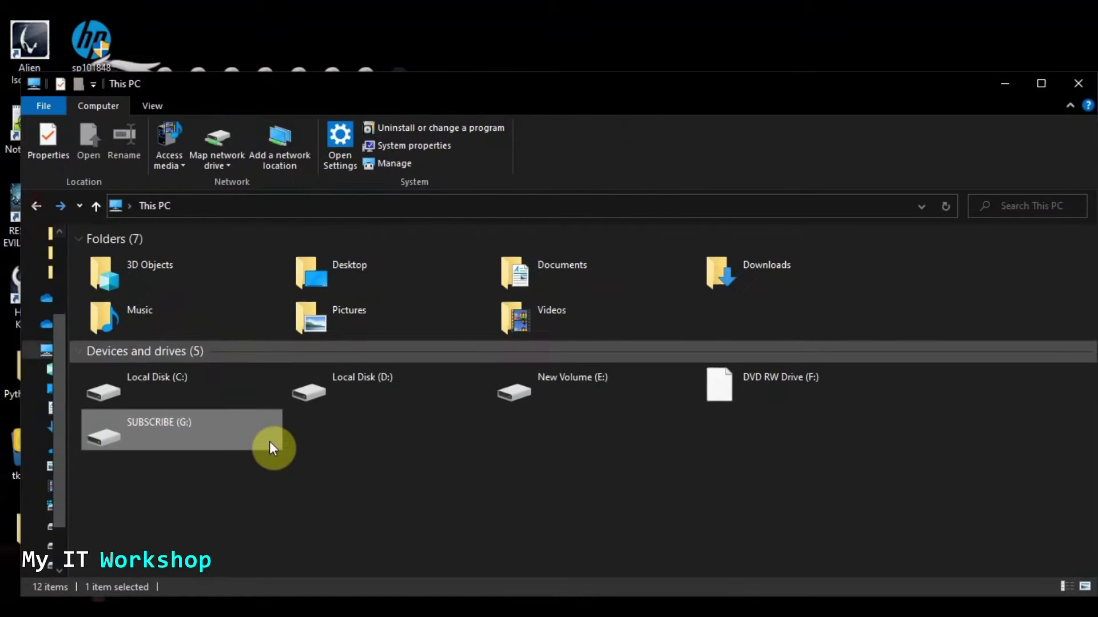
right_click(185, 432)
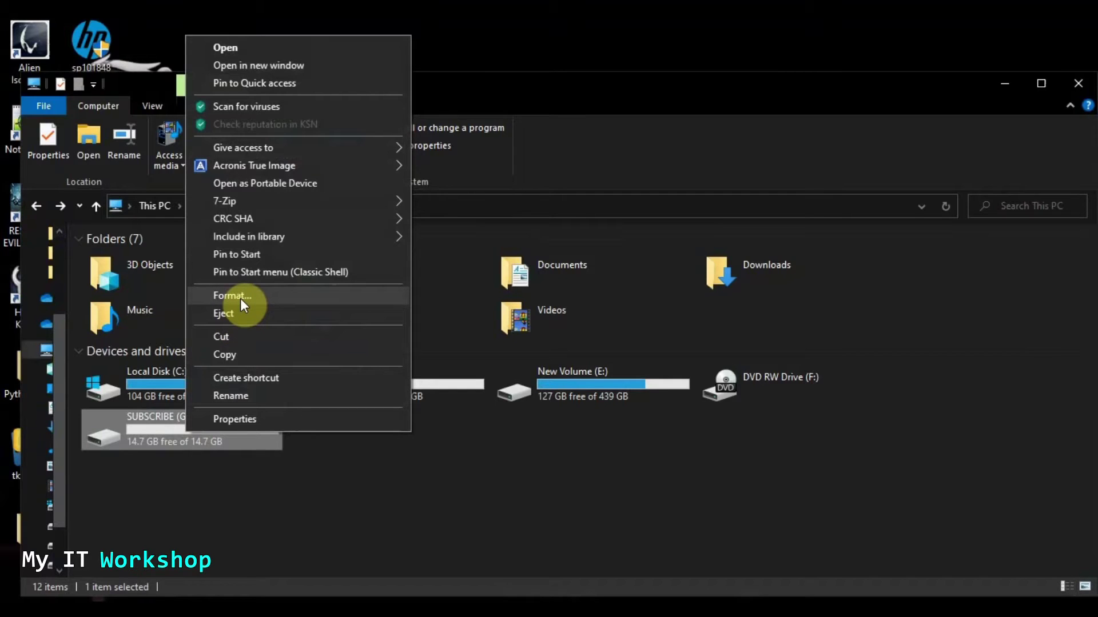
left_click(218, 470)
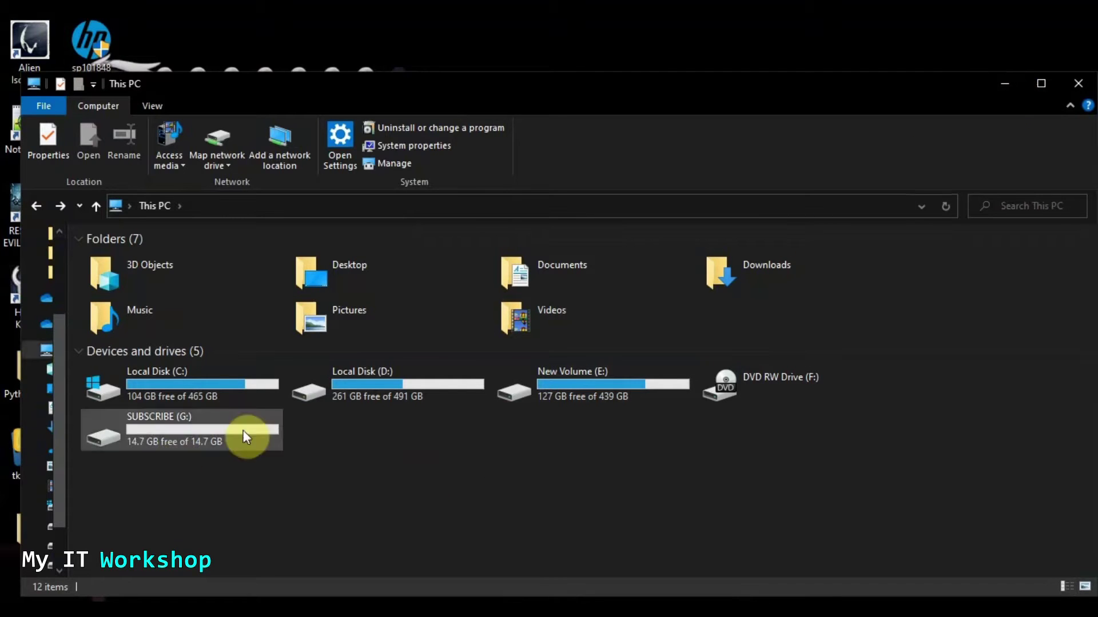
left_click(1000, 91)
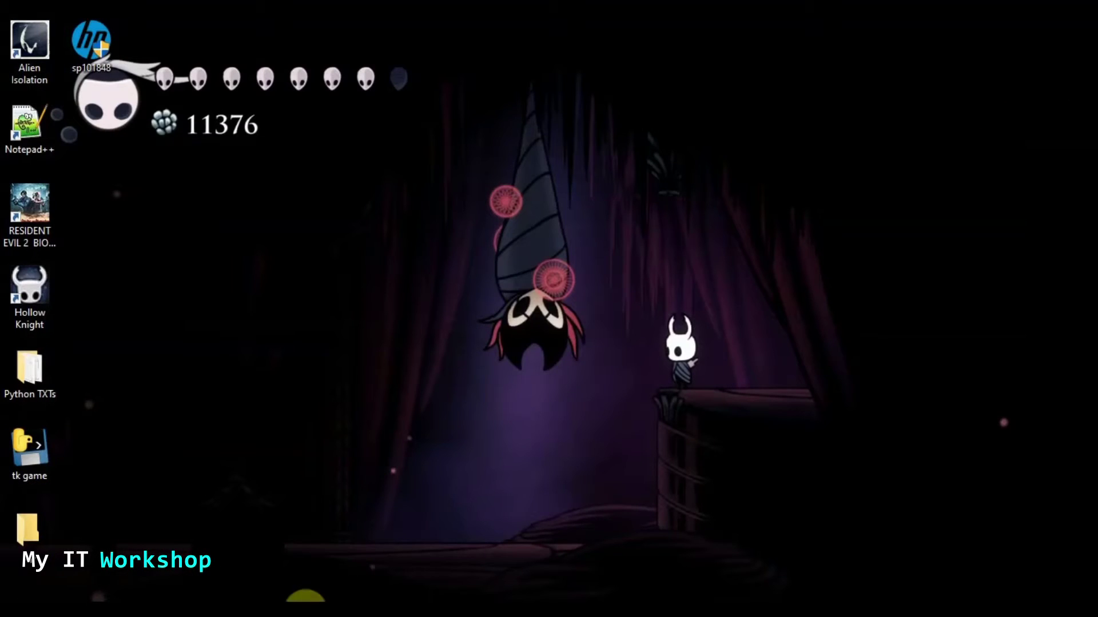
Switch to the browser and look through the videos in the My IT Workshop channel's Bios Upgrades playlist
left_click(306, 599)
scroll(355, 336, "down", 3)
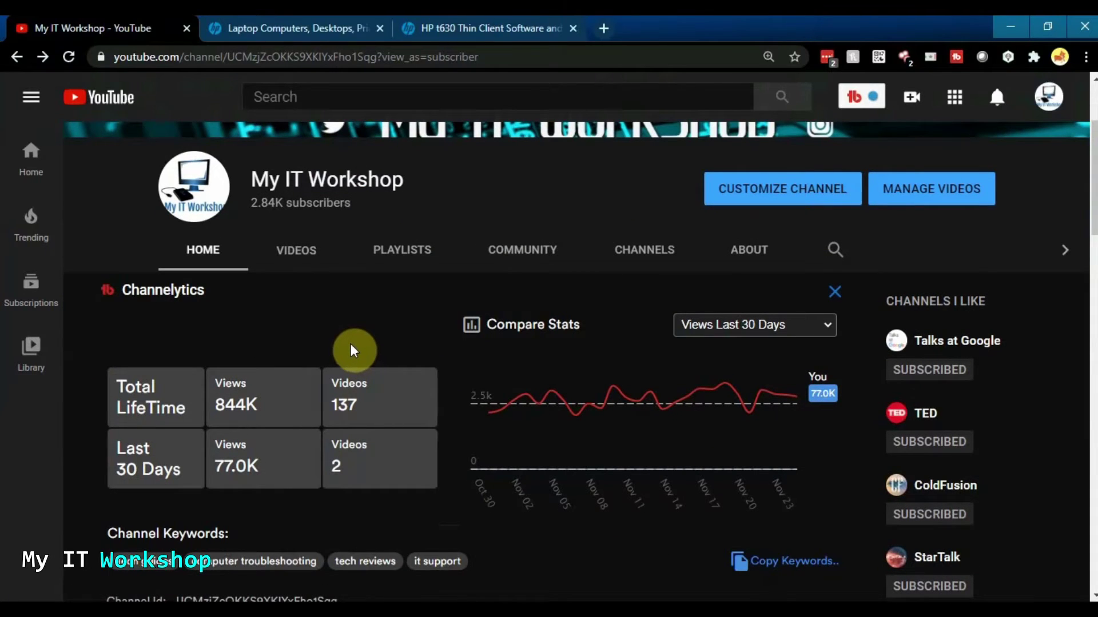
scroll(355, 317, "down", 10)
scroll(357, 276, "down", 4)
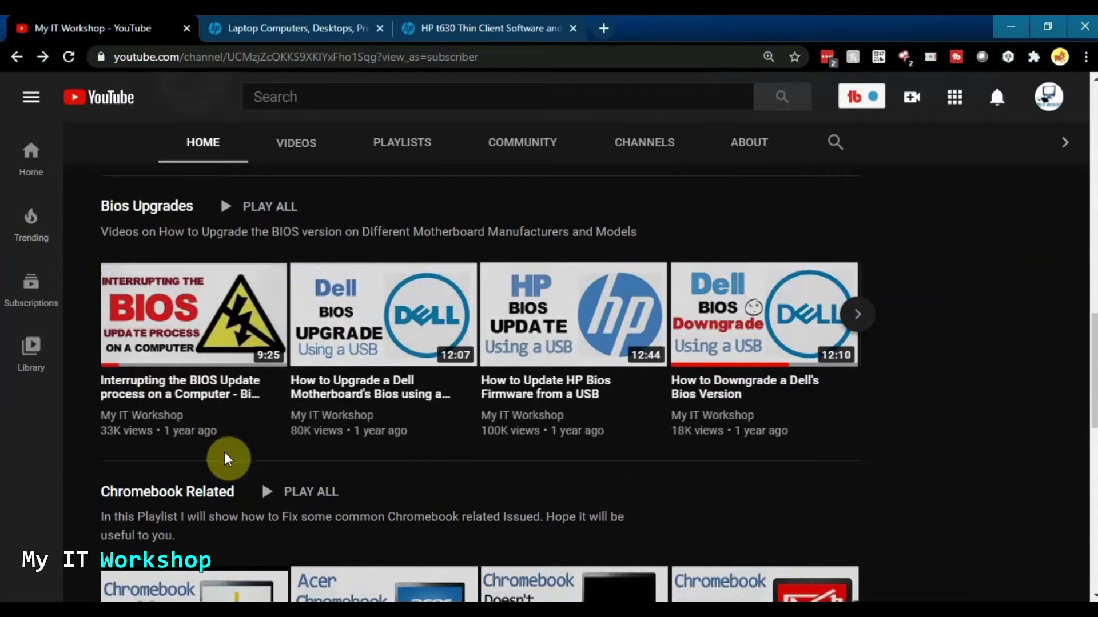
left_click(860, 326)
left_click(869, 325)
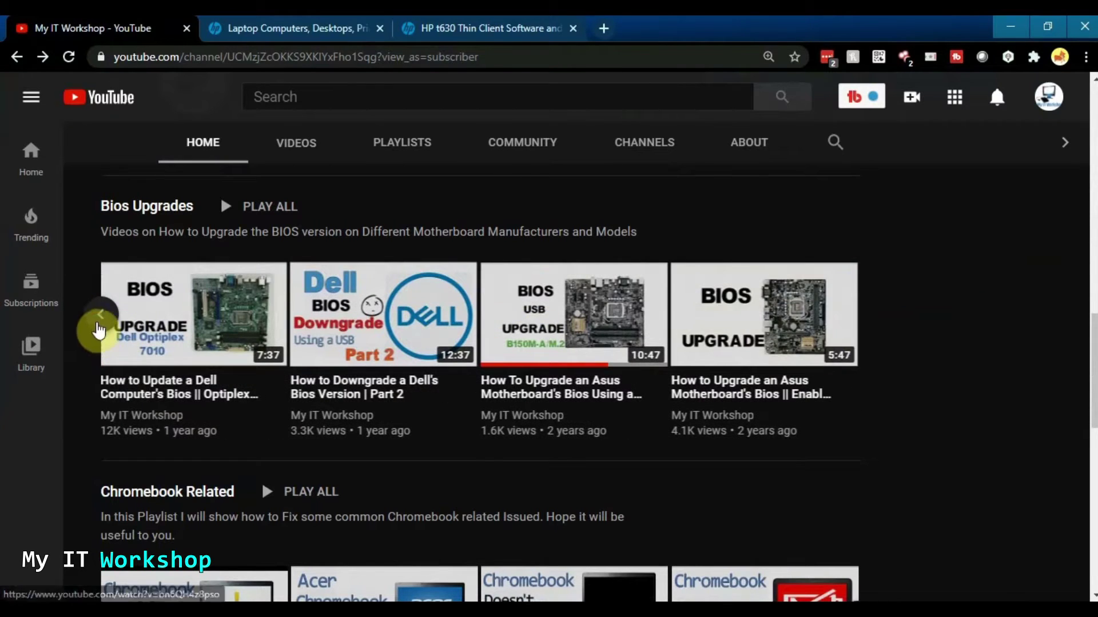
left_click(100, 325)
left_click(100, 325)
Look through the videos in the channel's Bios Password Reset playlist
scroll(102, 332, "down", 3)
scroll(106, 337, "down", 7)
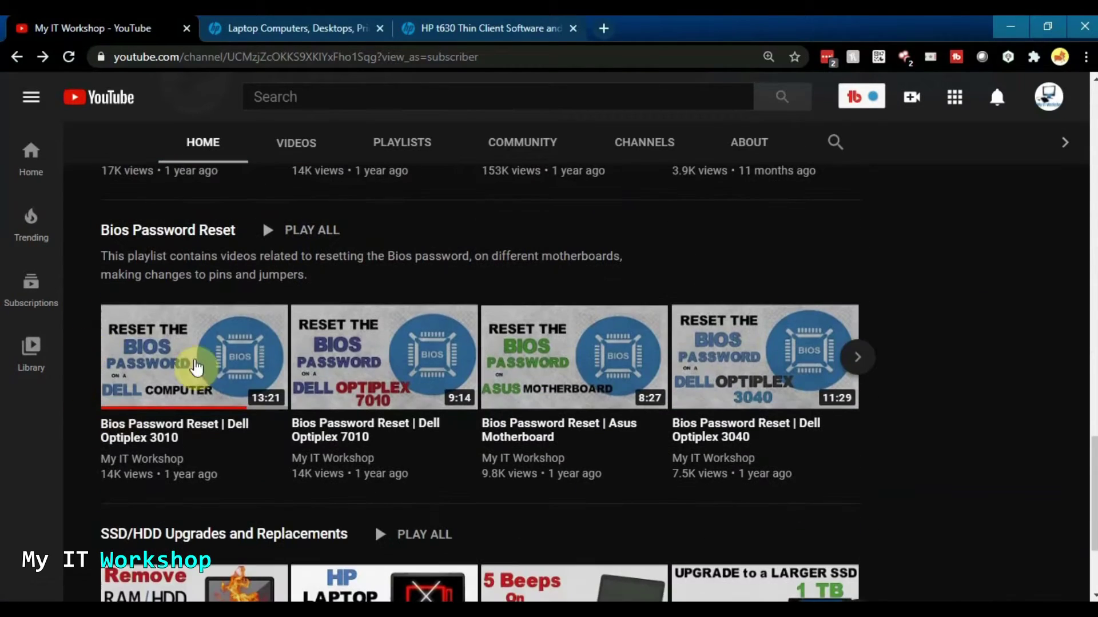
left_click(859, 360)
left_click(860, 359)
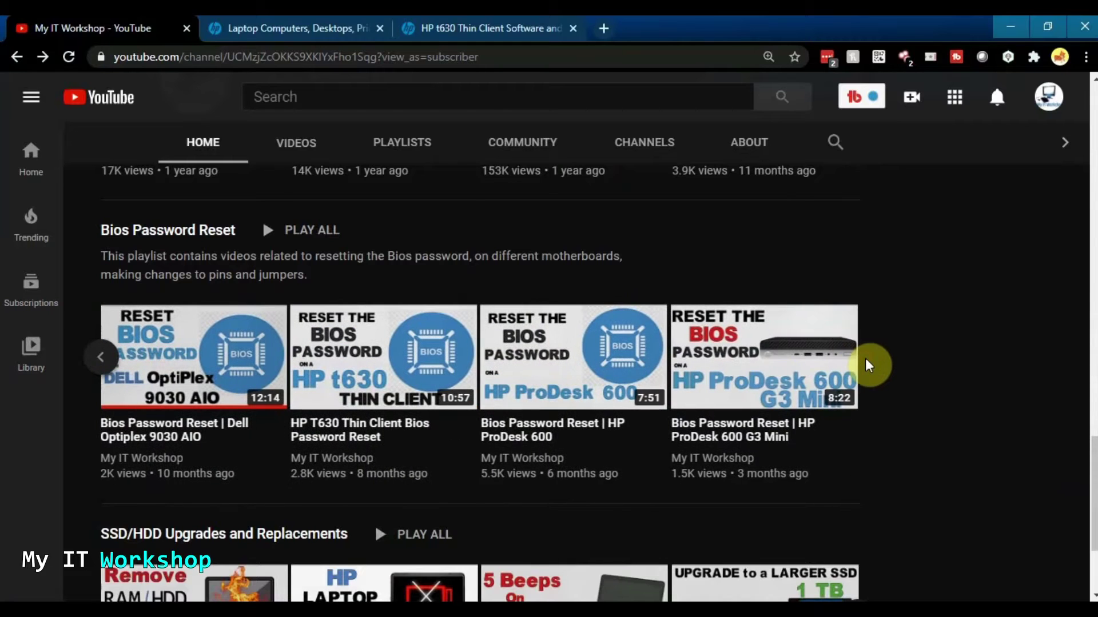
left_click(98, 366)
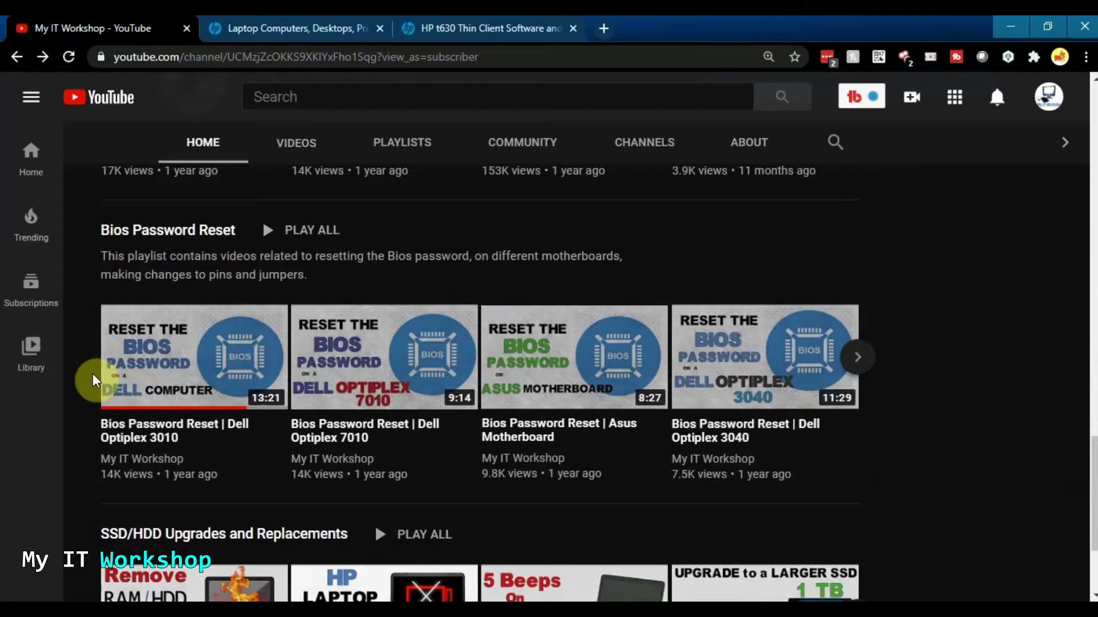
scroll(107, 382, "down", 10)
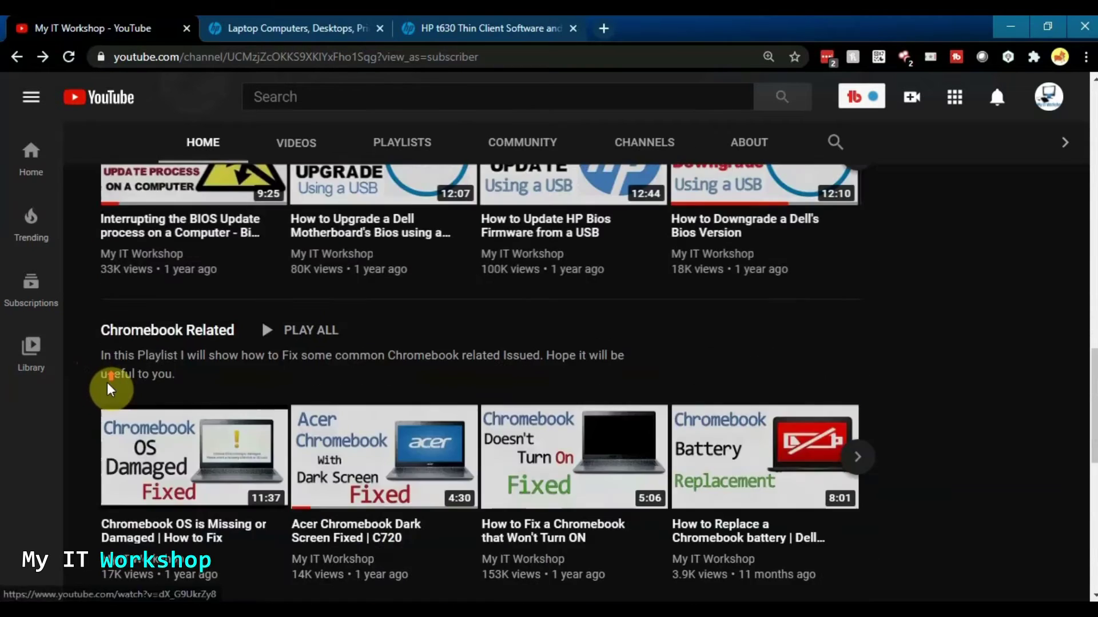
scroll(107, 382, "up", 4)
Open the Software & drivers support page on the HP website, choose Desktop as the product type, and activate the serial number entry
left_click(281, 26)
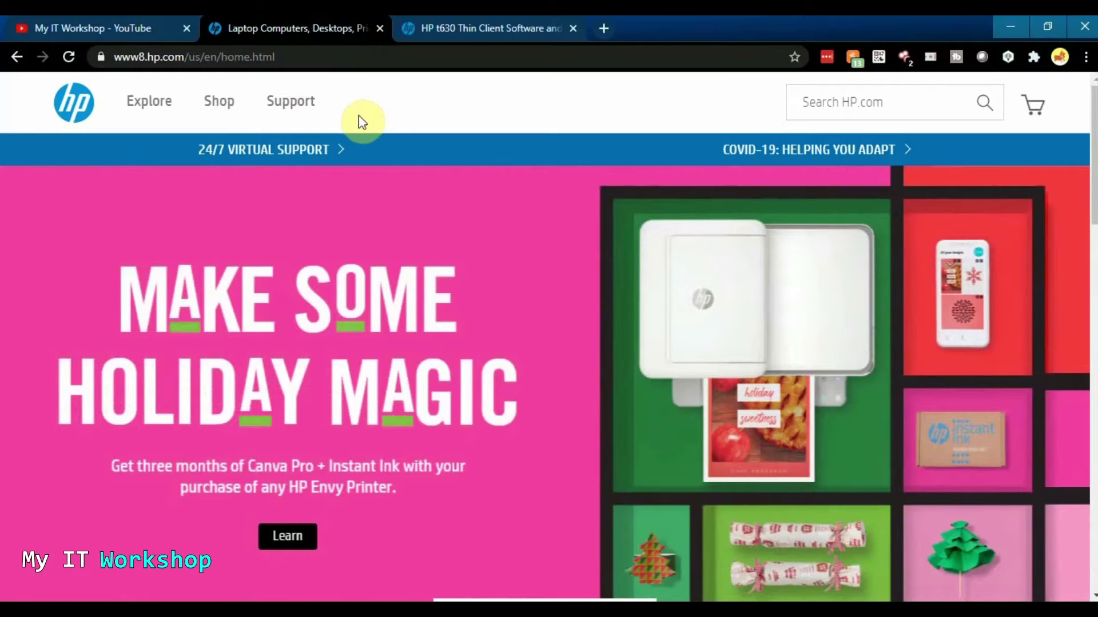
scroll(474, 273, "down", 1)
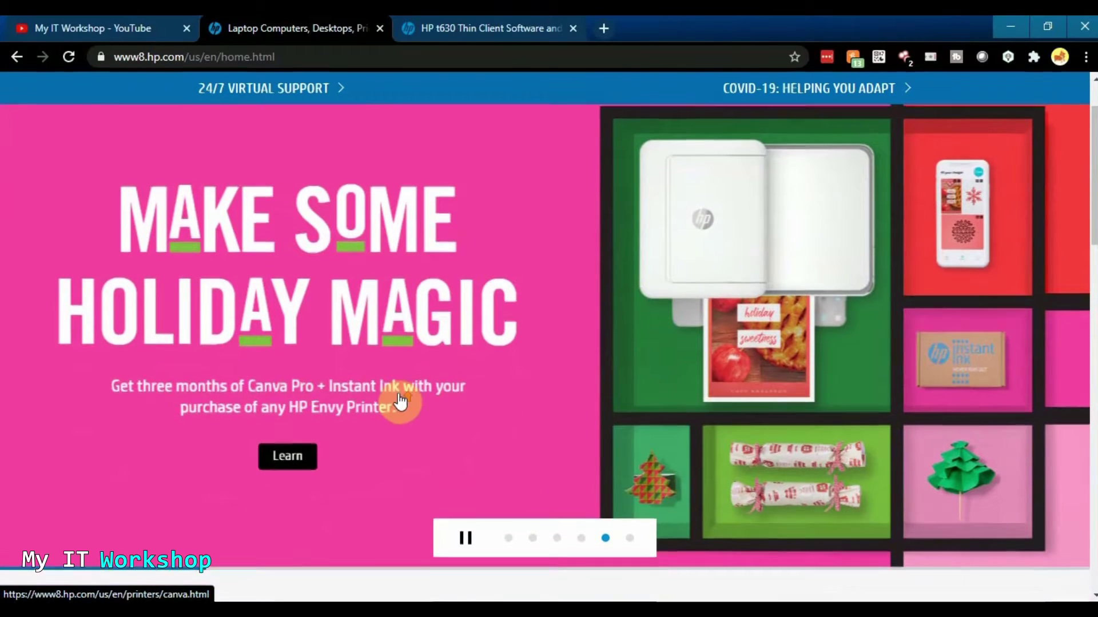
scroll(400, 401, "up", 1)
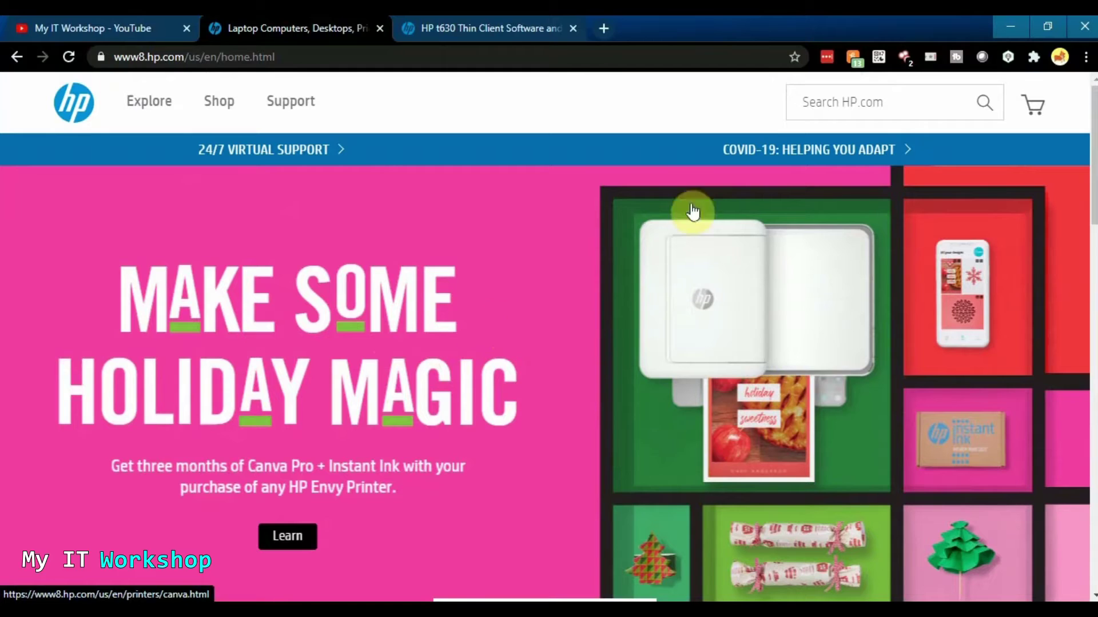
mouse_move(276, 119)
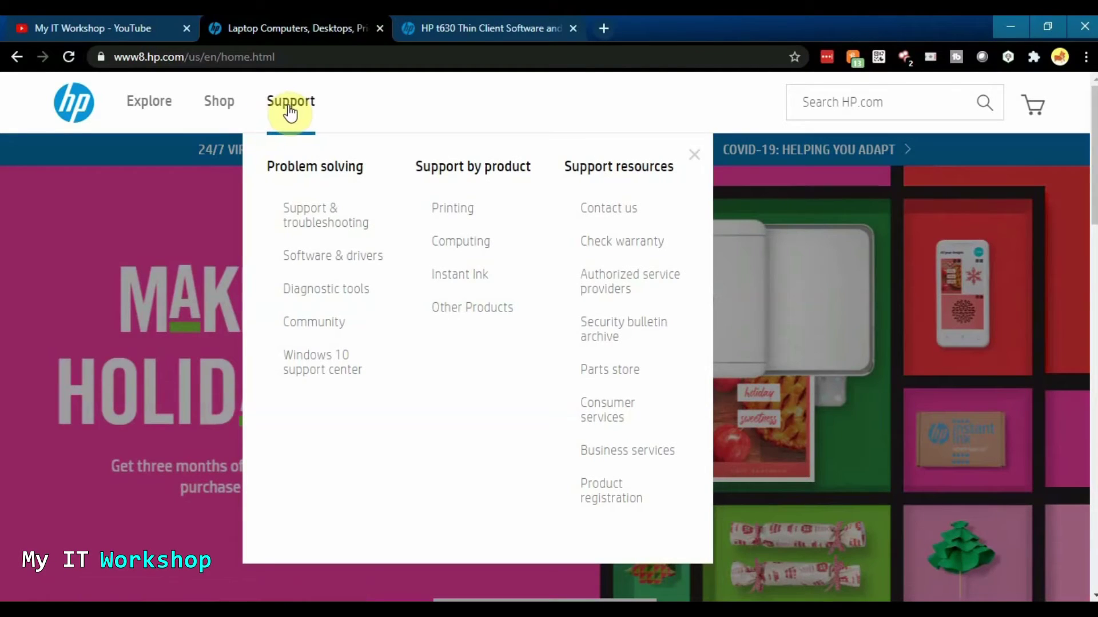
left_click(333, 257)
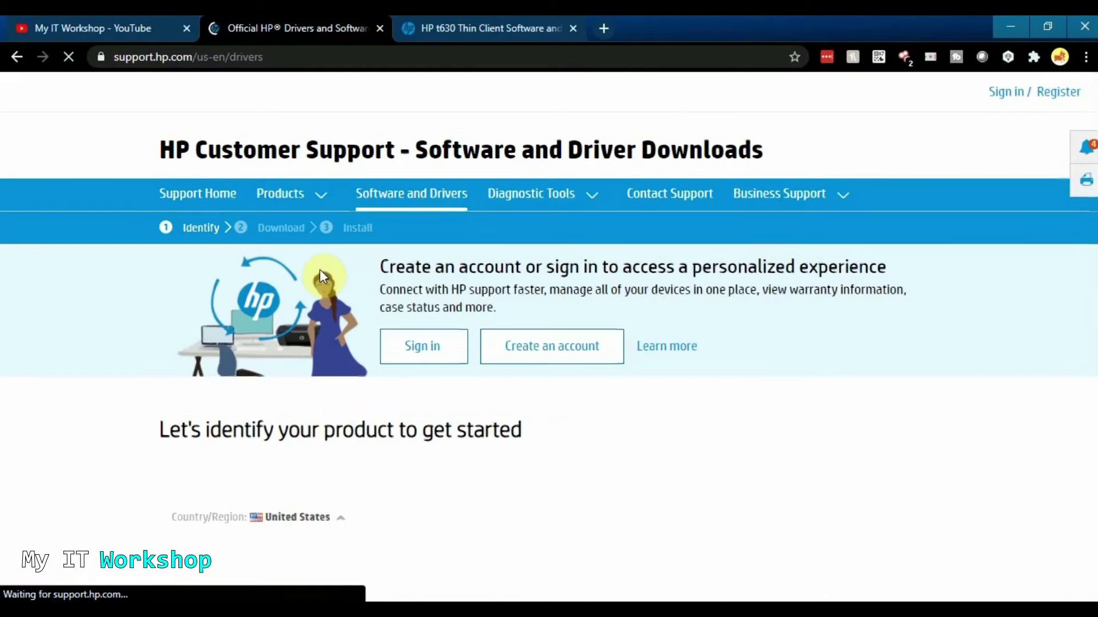
scroll(393, 312, "down", 6)
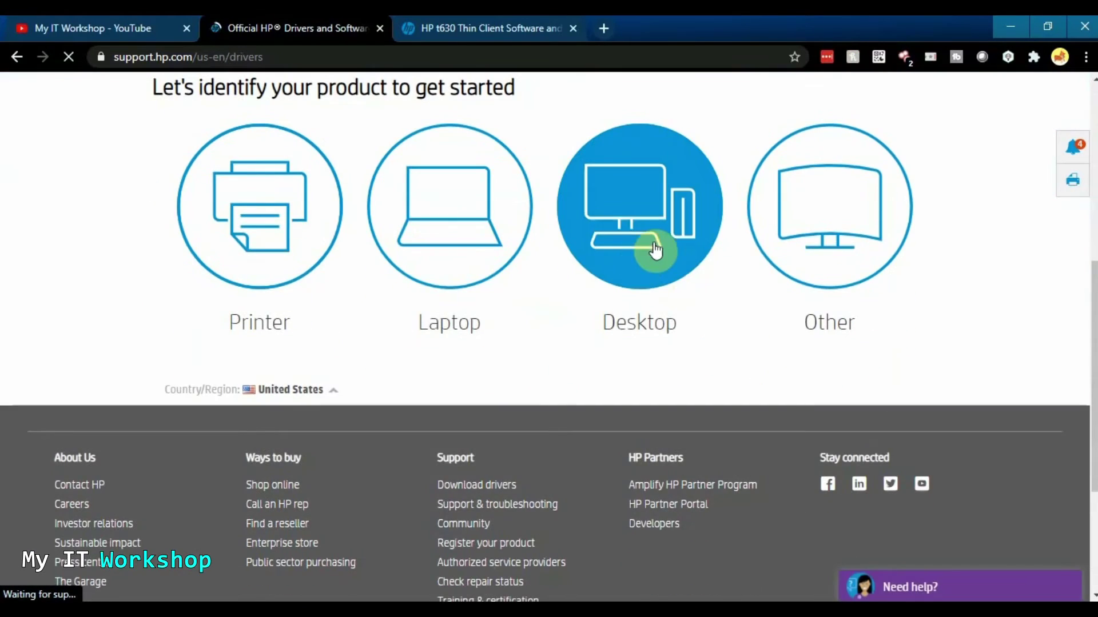
left_click(647, 348)
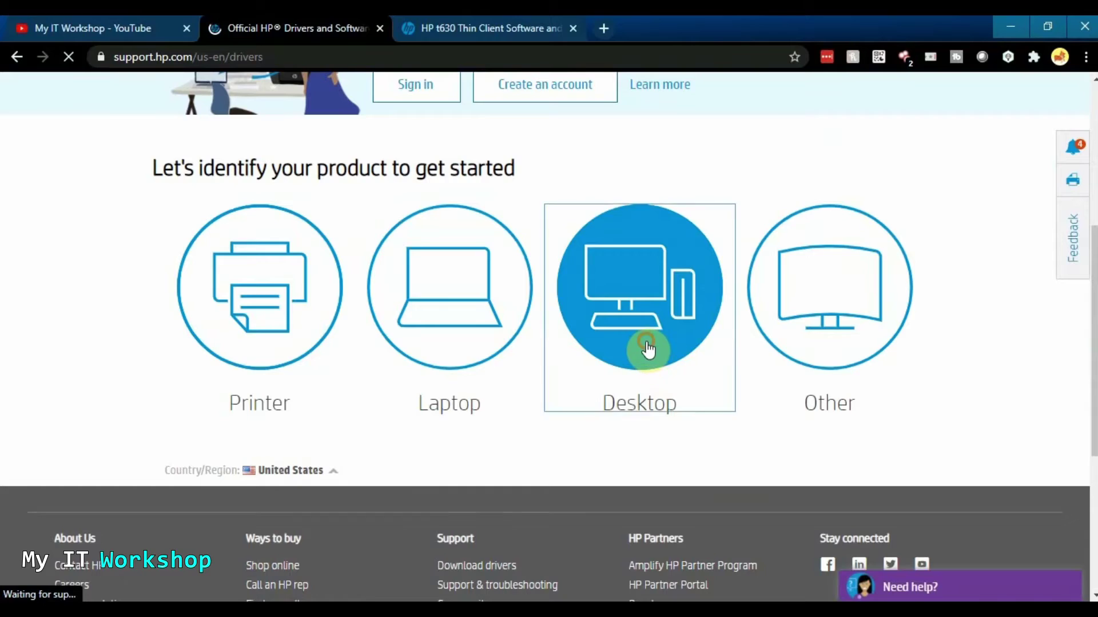
left_click(303, 324)
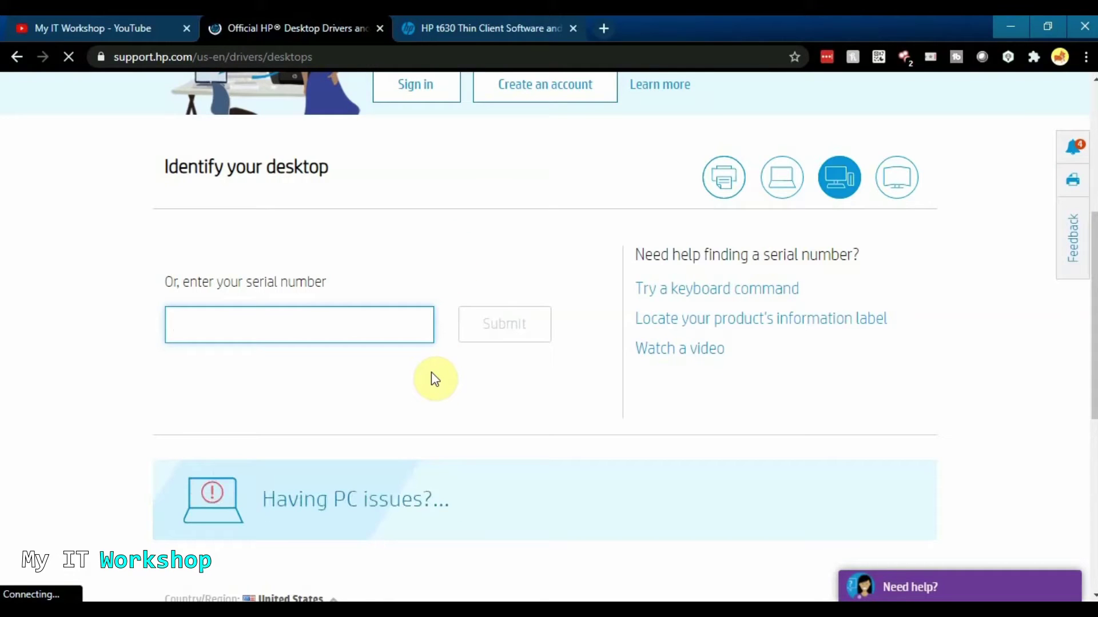
Download the HP Thin Client System BIOS (M40 BIOS) from the HP t630 Thin Client drivers page and return to the desktop
left_click(517, 29)
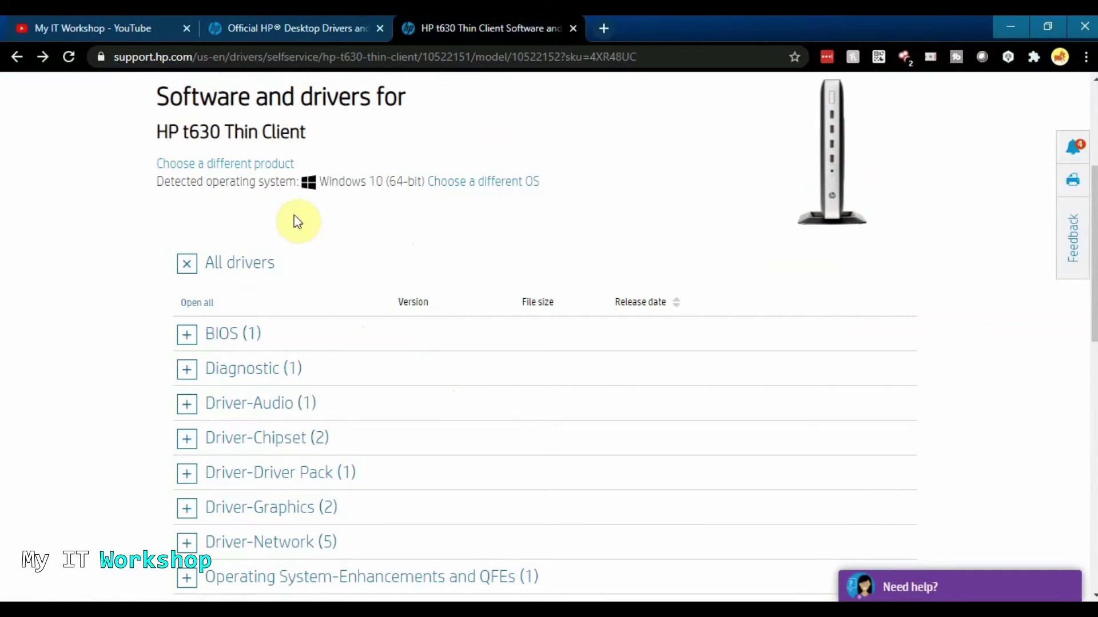
scroll(155, 260, "down", 3)
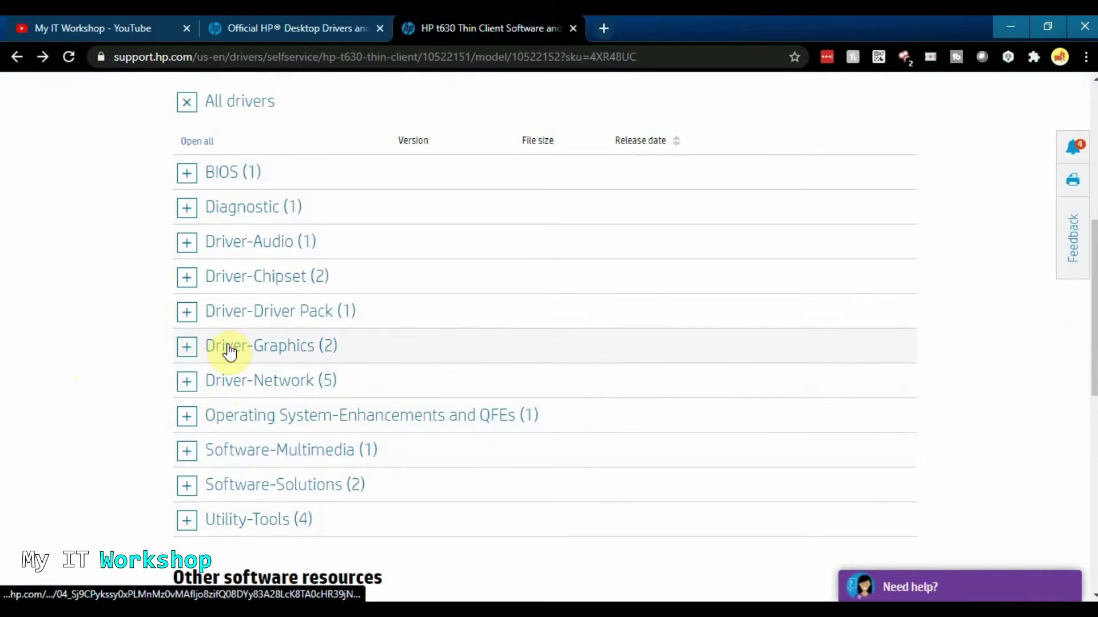
left_click(186, 173)
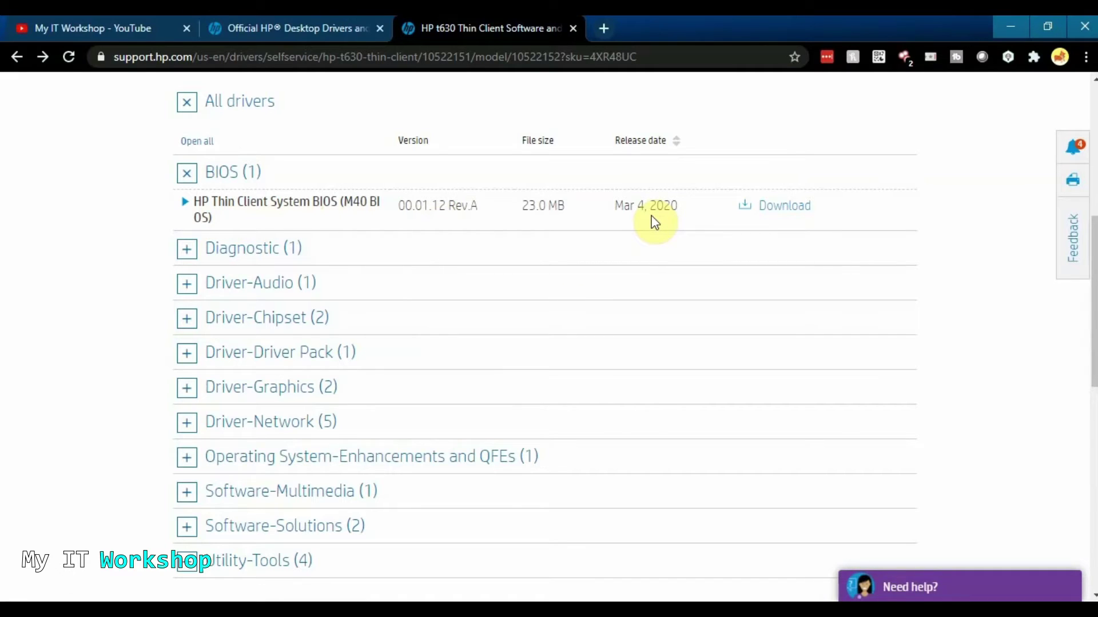
left_click(784, 209)
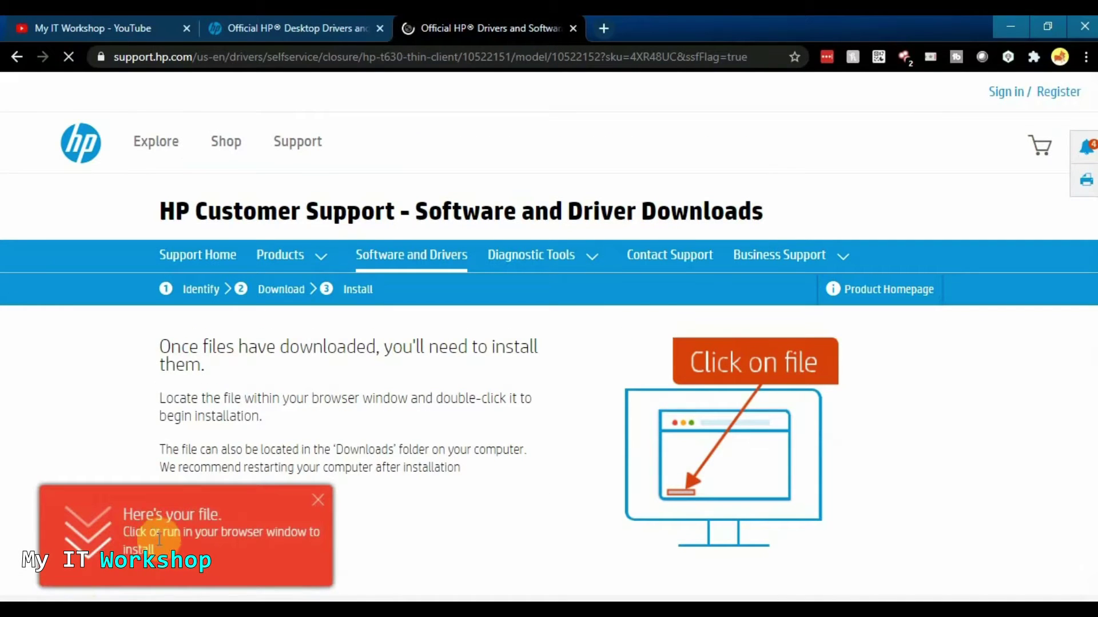
left_click(159, 539)
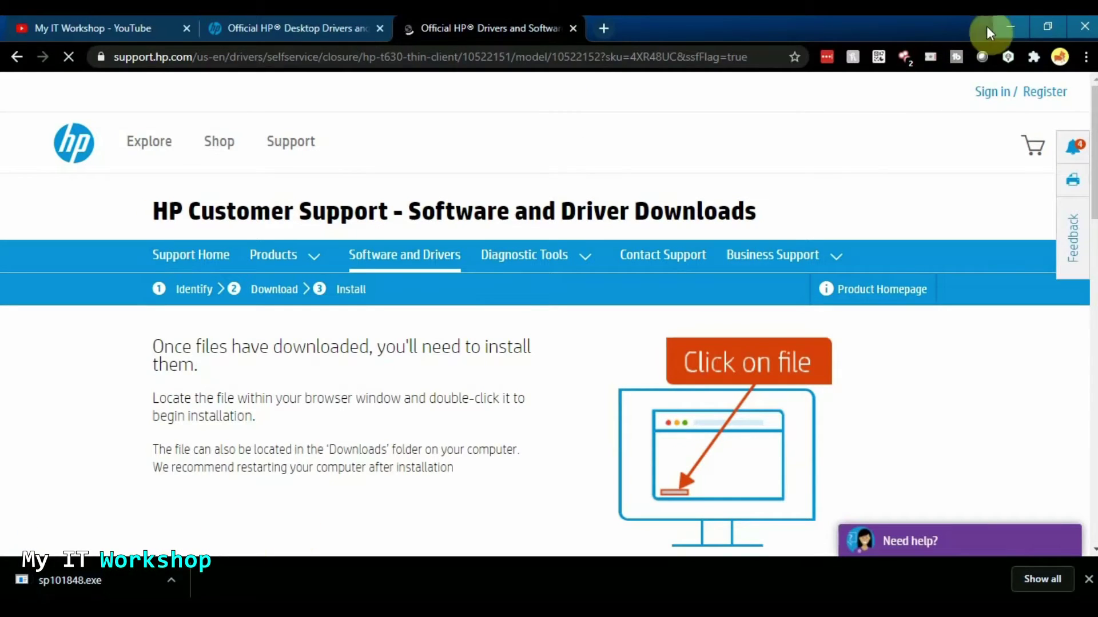
left_click(1010, 26)
Move the sp101848 BIOS installer to an open area of the desktop and check the contents of the hp folder
left_click_drag(111, 52, 392, 283)
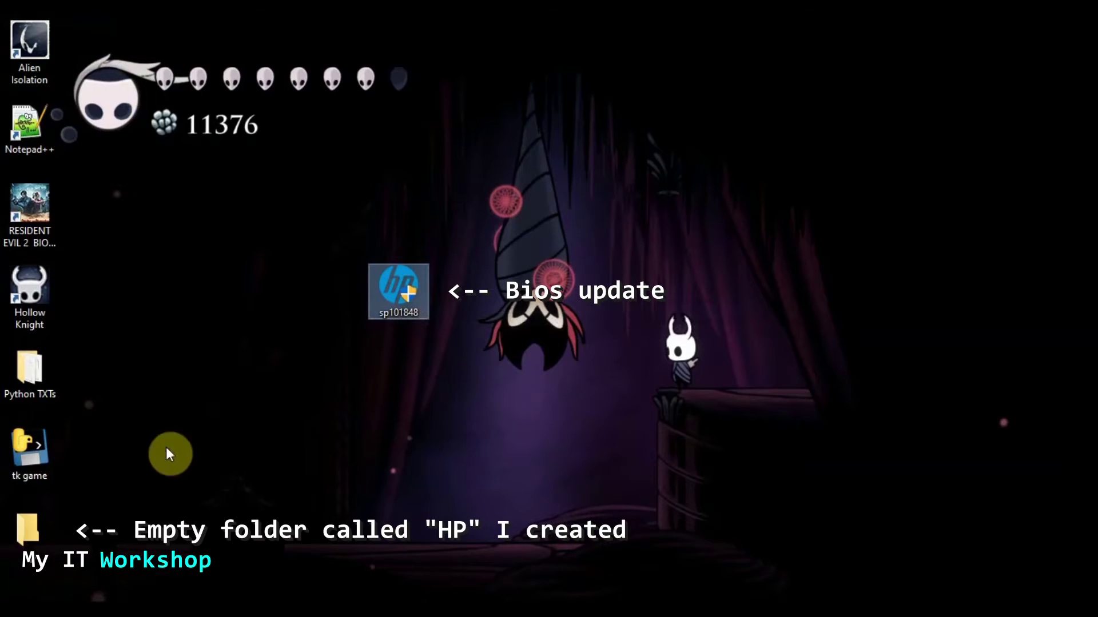
left_click(26, 533)
double_click(28, 530)
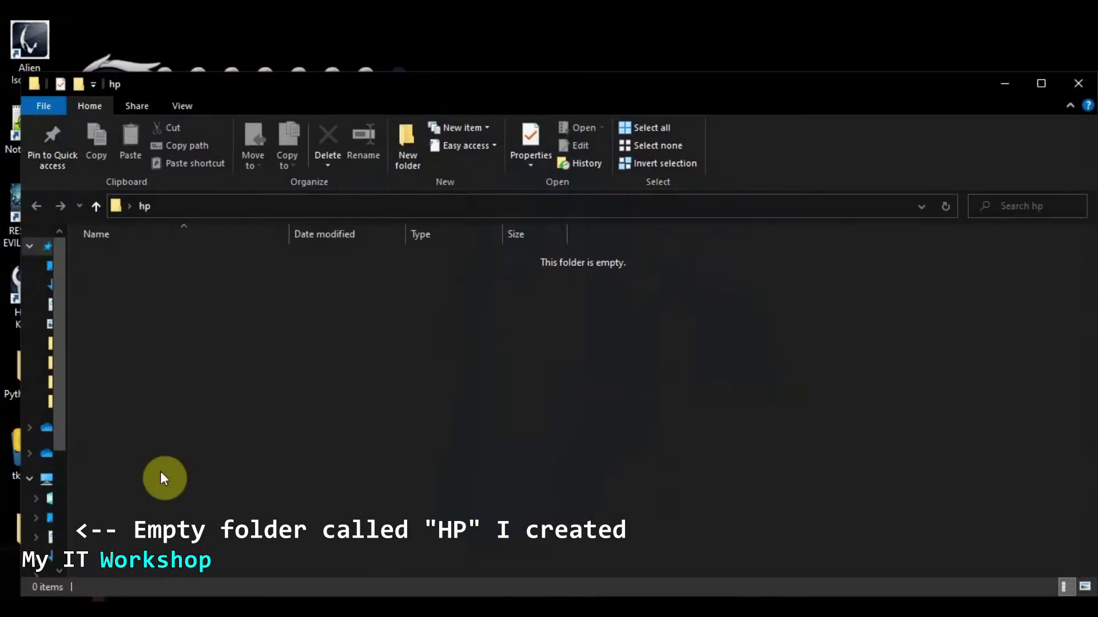
left_click(1077, 83)
left_click_drag(420, 303, 482, 313)
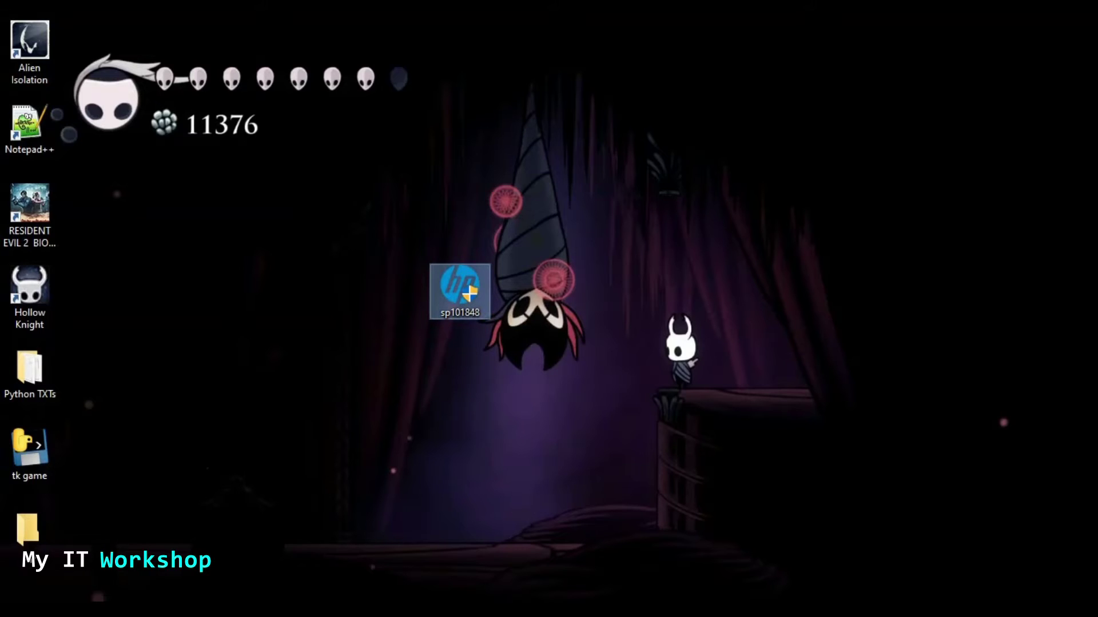
left_click(488, 399)
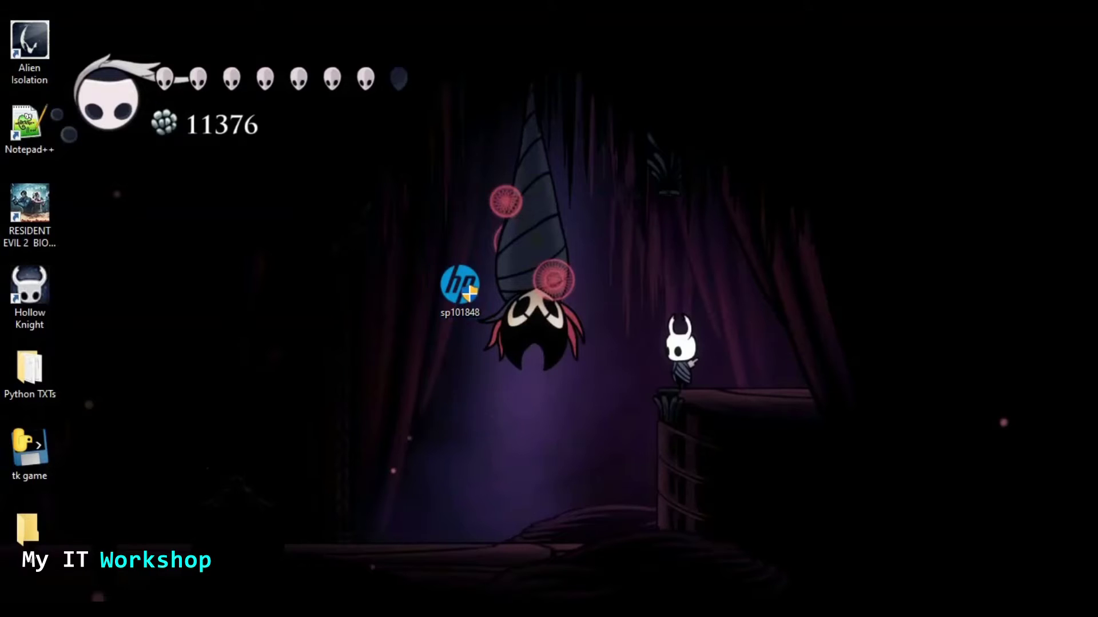
Run the sp101848 BIOS installer, accept the license agreement terms, and continue to the save location
left_click_drag(625, 152, 497, 147)
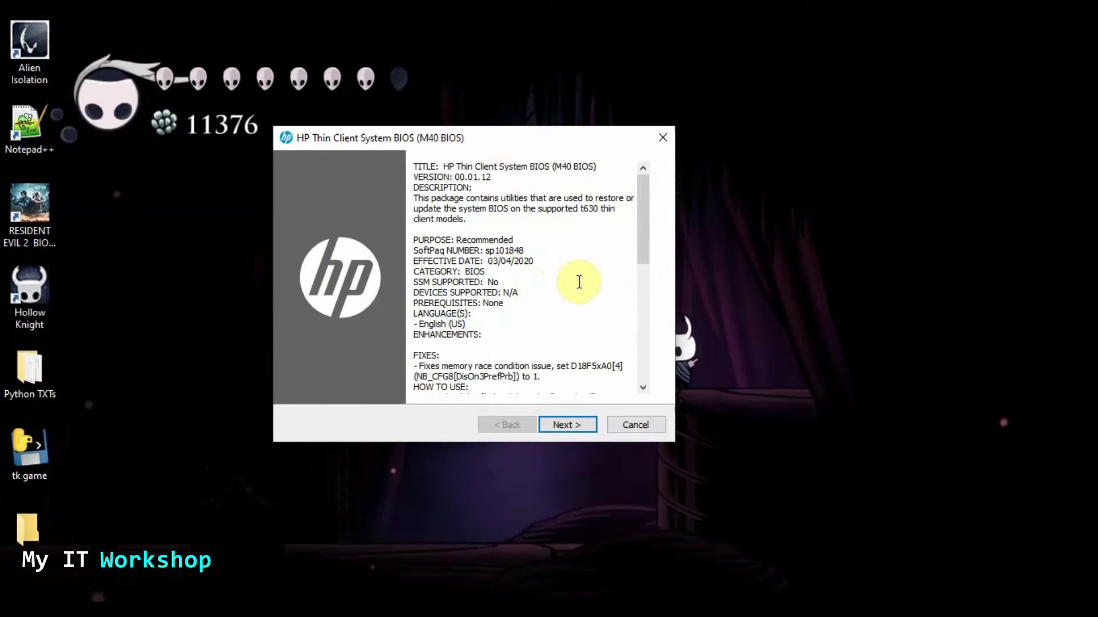
left_click(572, 425)
left_click(345, 369)
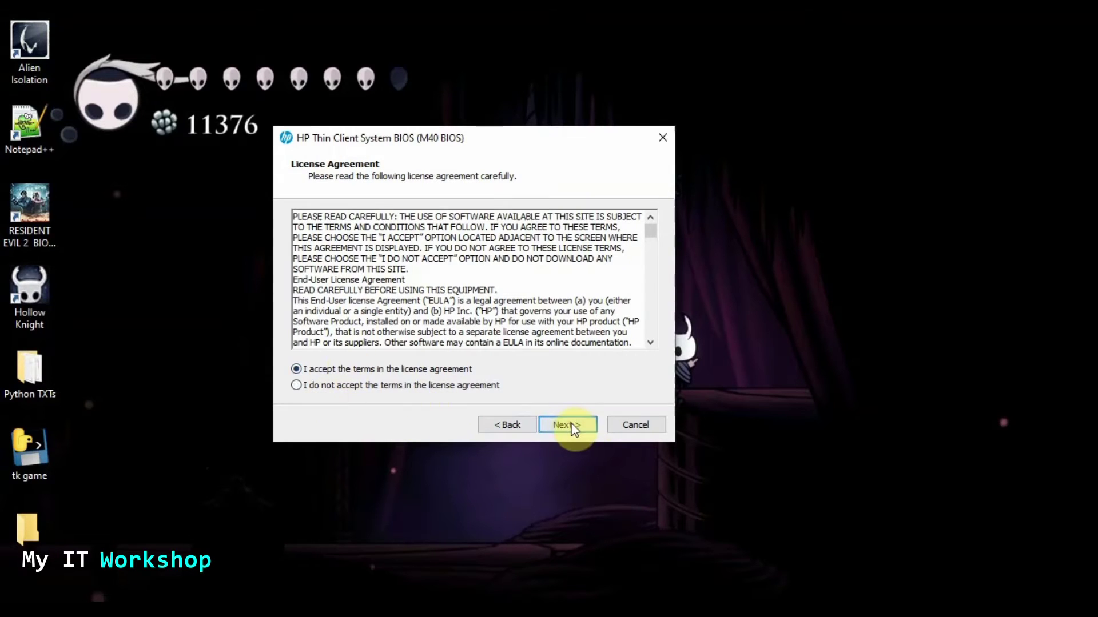
left_click(571, 425)
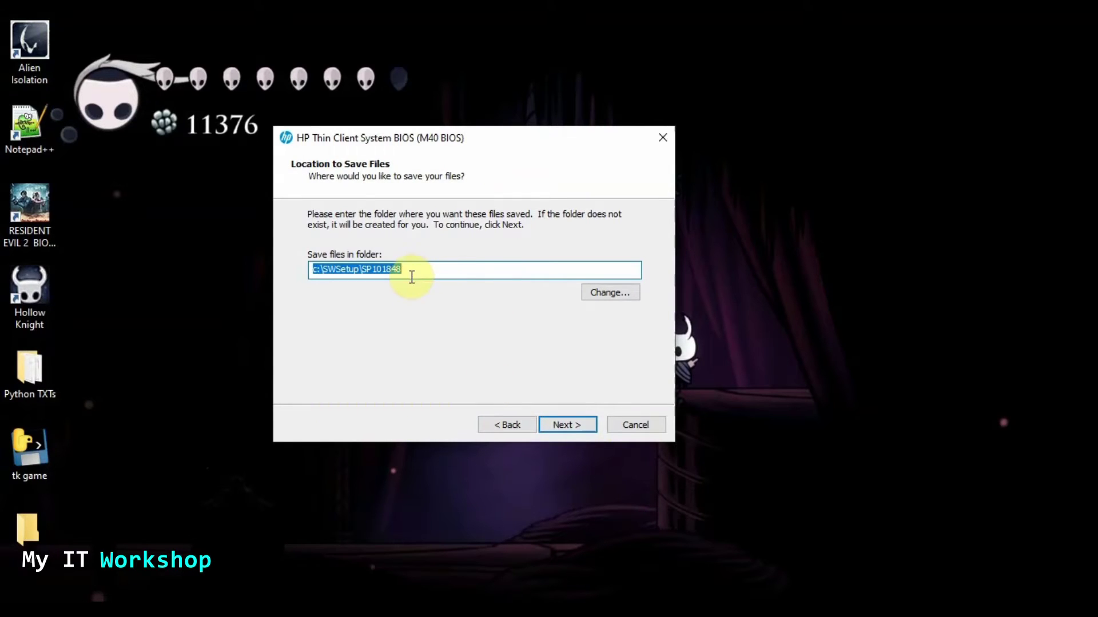
Set the desktop hp folder as the save location and extract the BIOS files there
left_click(613, 294)
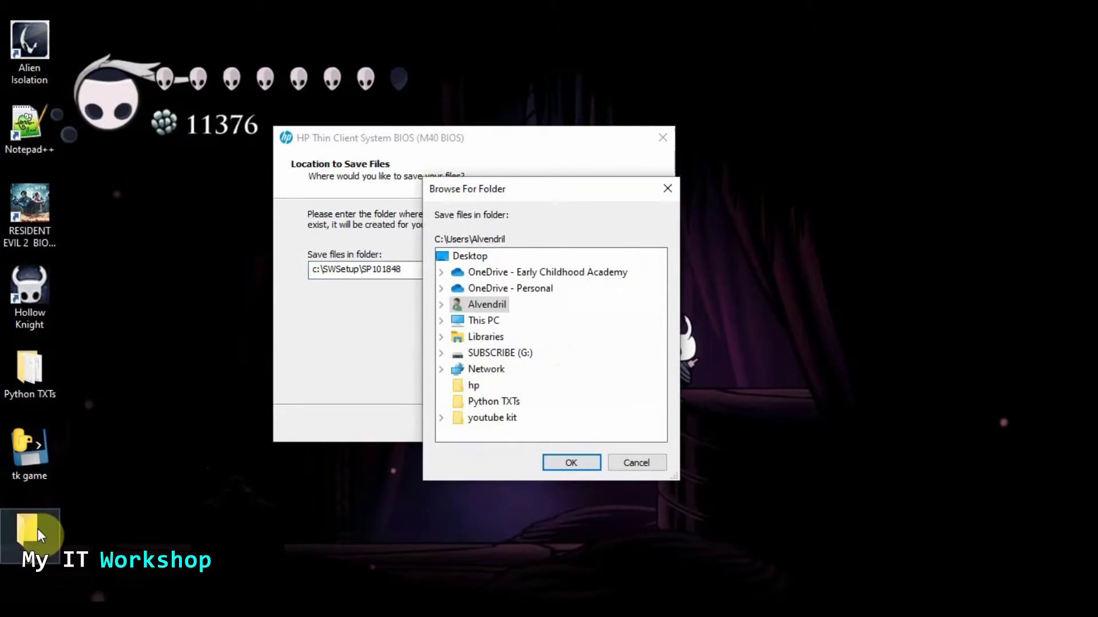
left_click(472, 387)
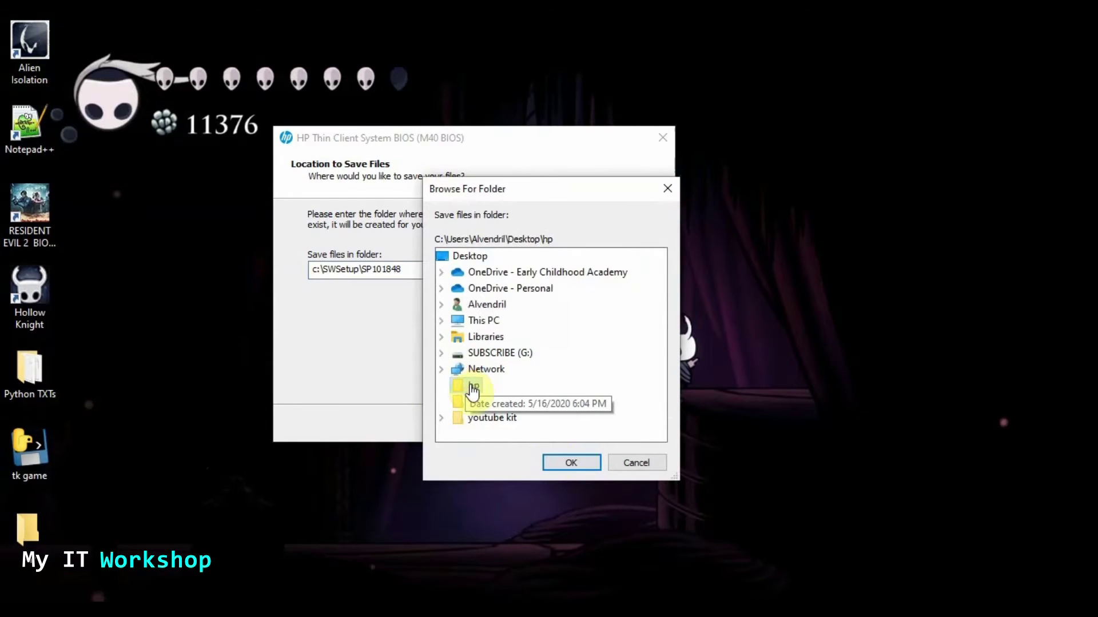
left_click(571, 463)
left_click(566, 425)
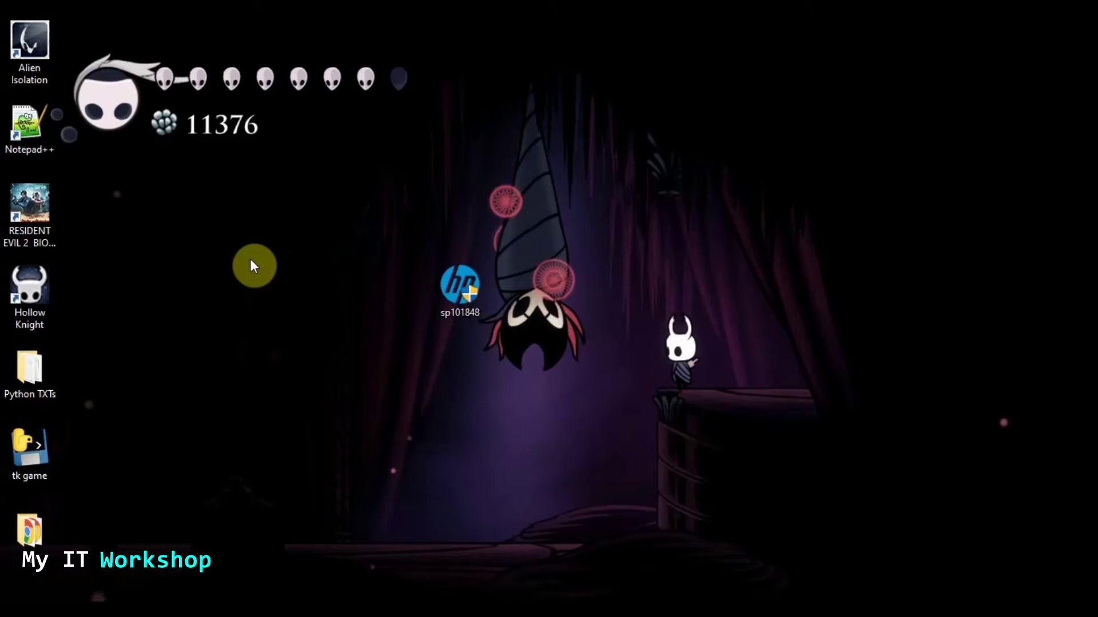
Open the Win folder inside the desktop hp folder and run the M40_0112 application
double_click(29, 376)
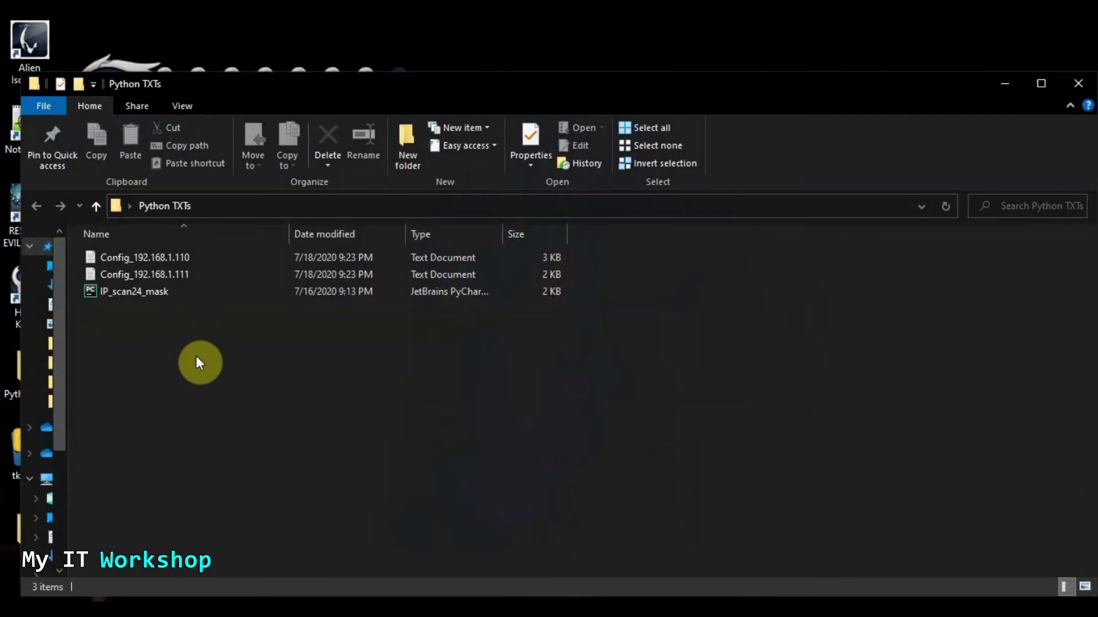
left_click(1079, 83)
double_click(29, 530)
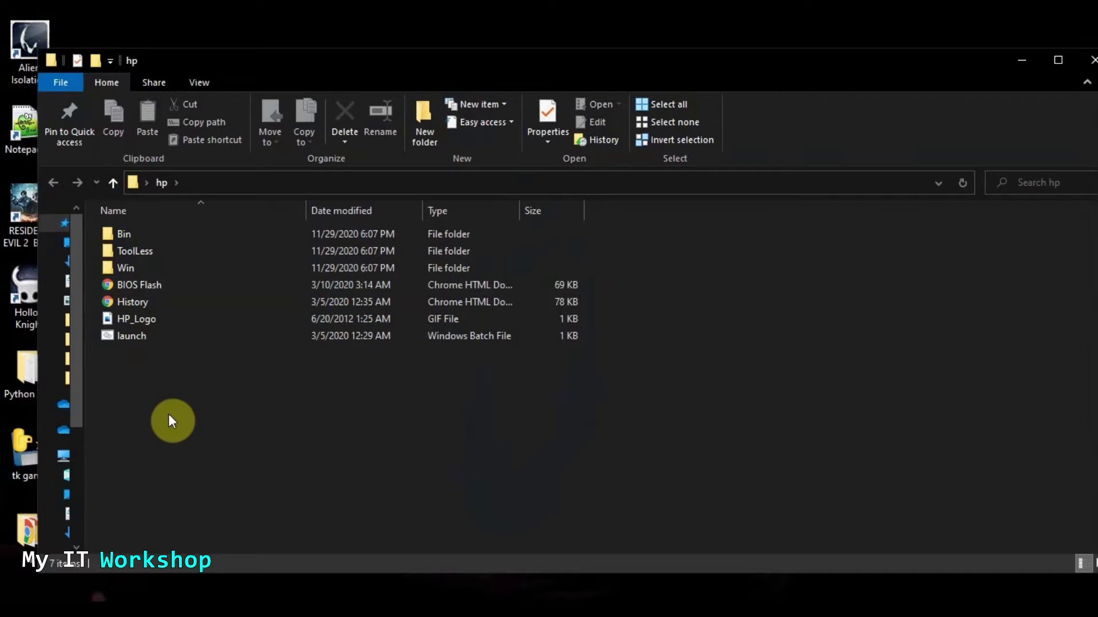
left_click(130, 272)
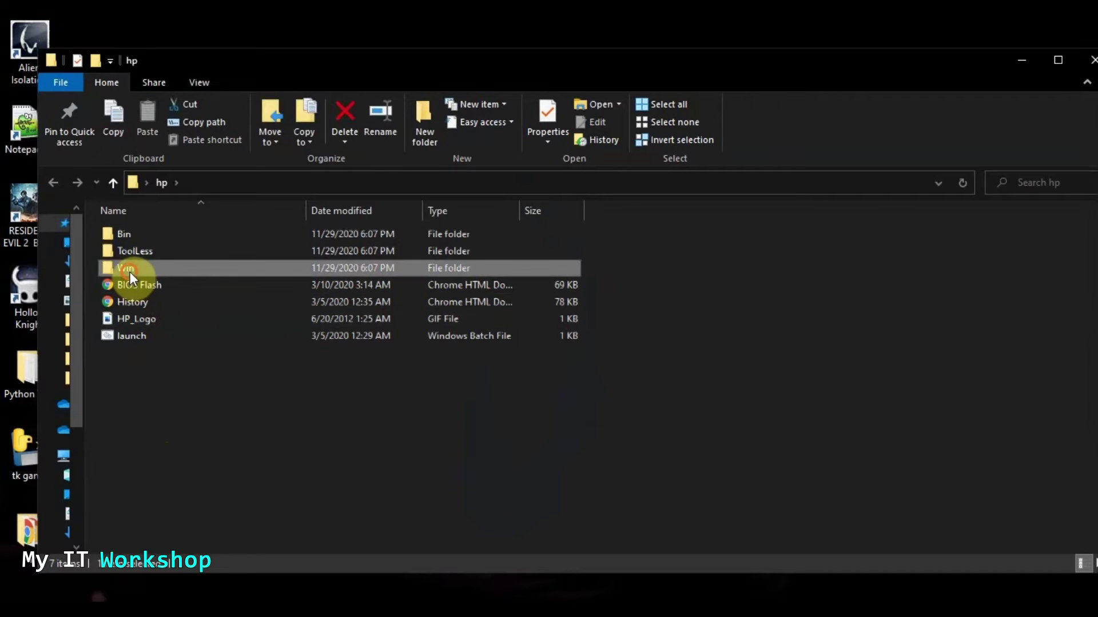
double_click(129, 272)
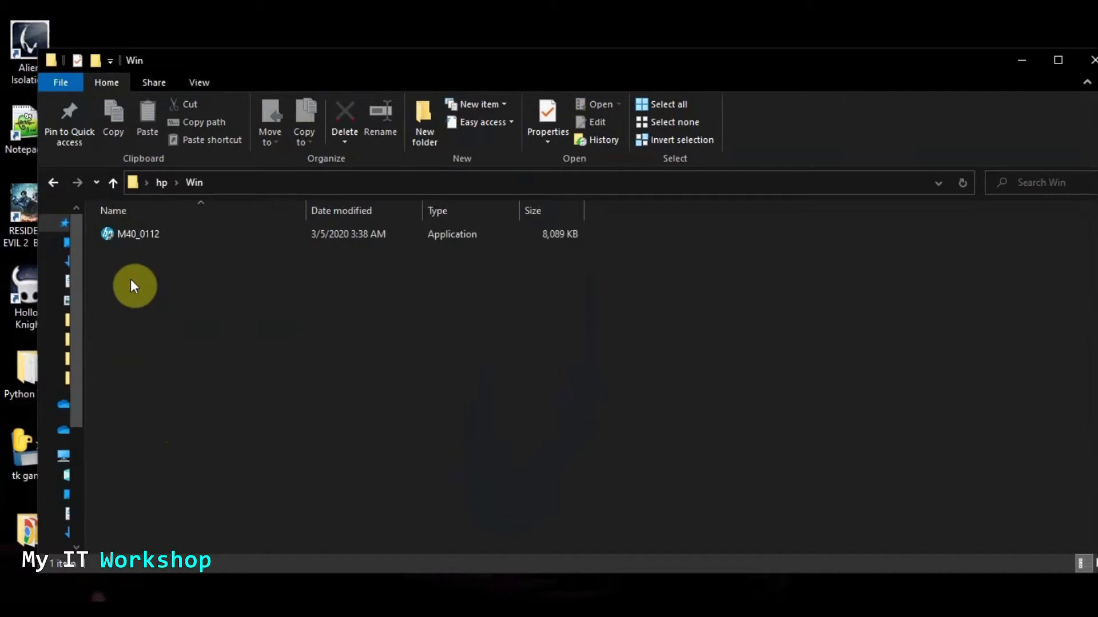
left_click(152, 235)
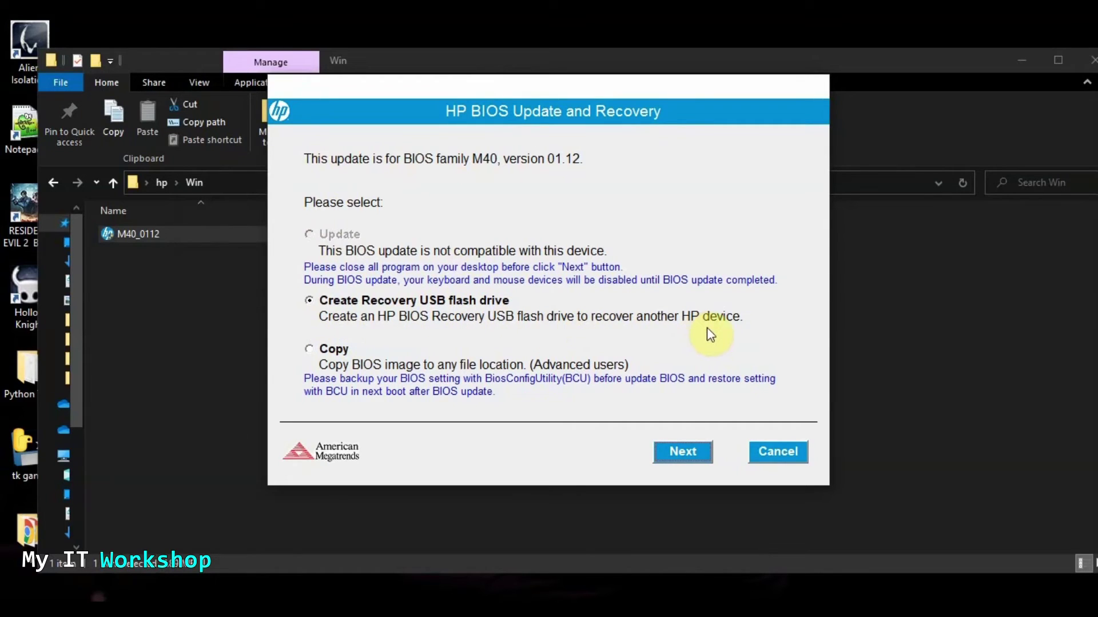
Create an HP BIOS recovery USB flash drive on the SUBSCRIBE (G:) drive and finish the wizard
left_click(689, 454)
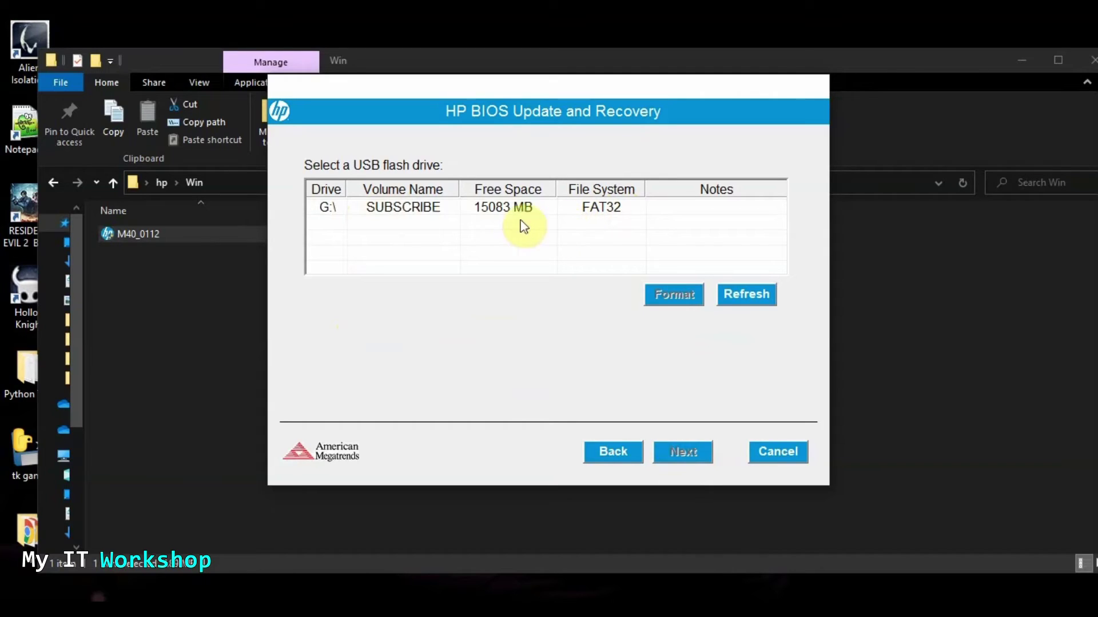
left_click(406, 207)
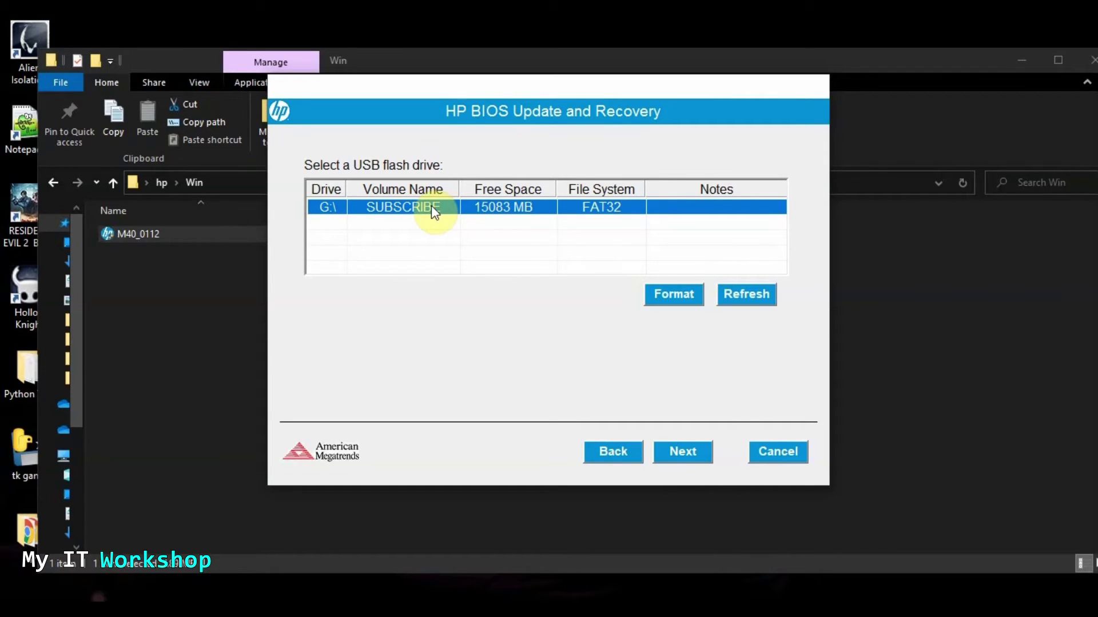
left_click(219, 609)
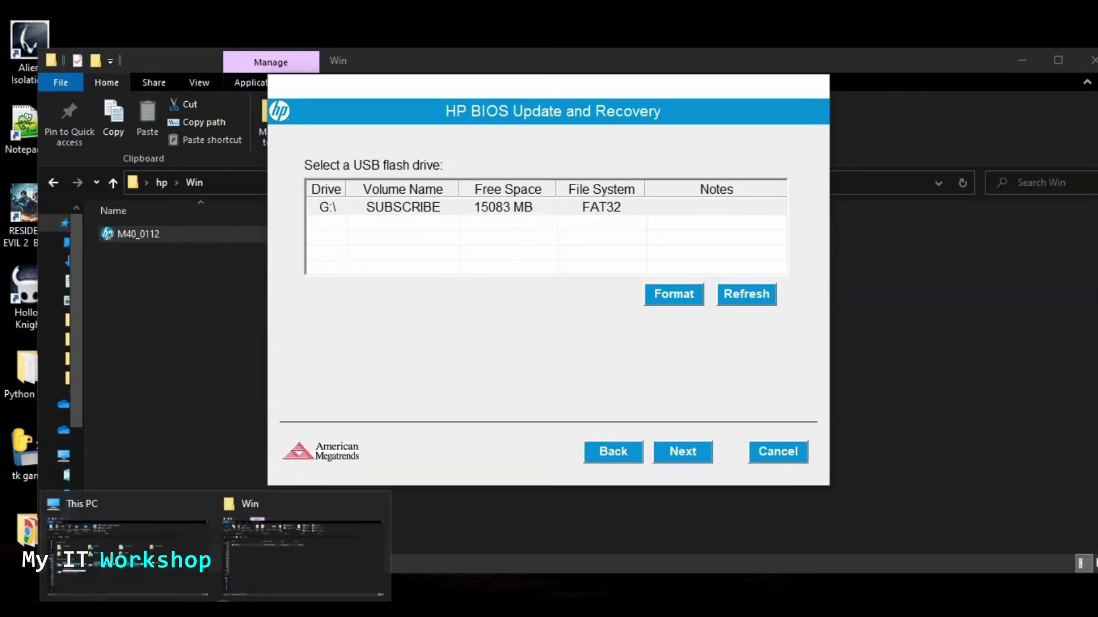
left_click(126, 549)
left_click(181, 434)
left_click(1005, 84)
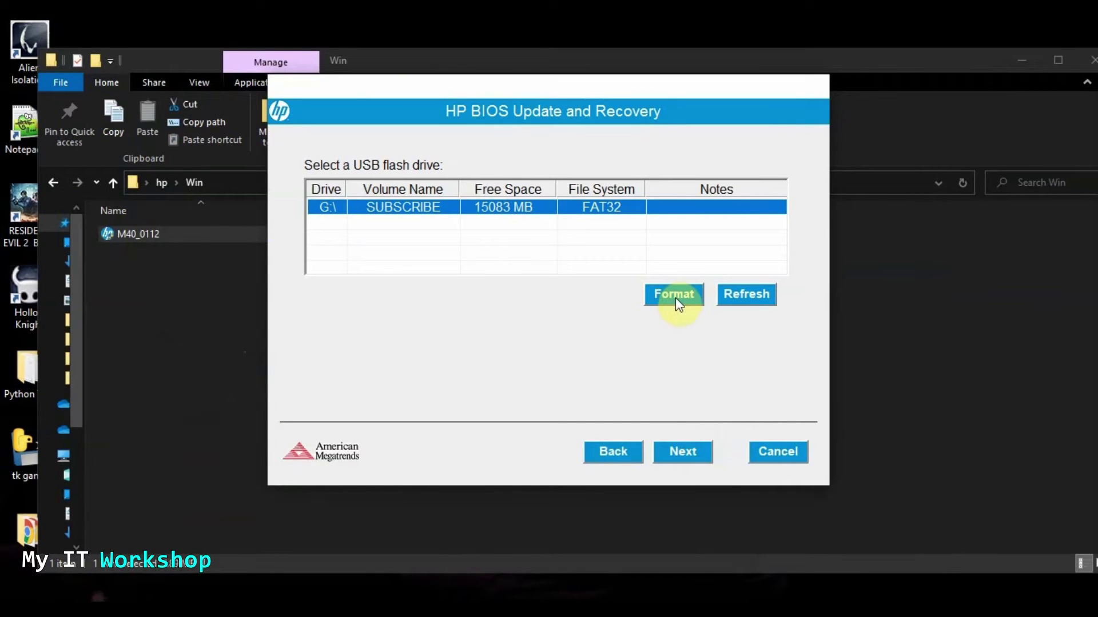
left_click(680, 454)
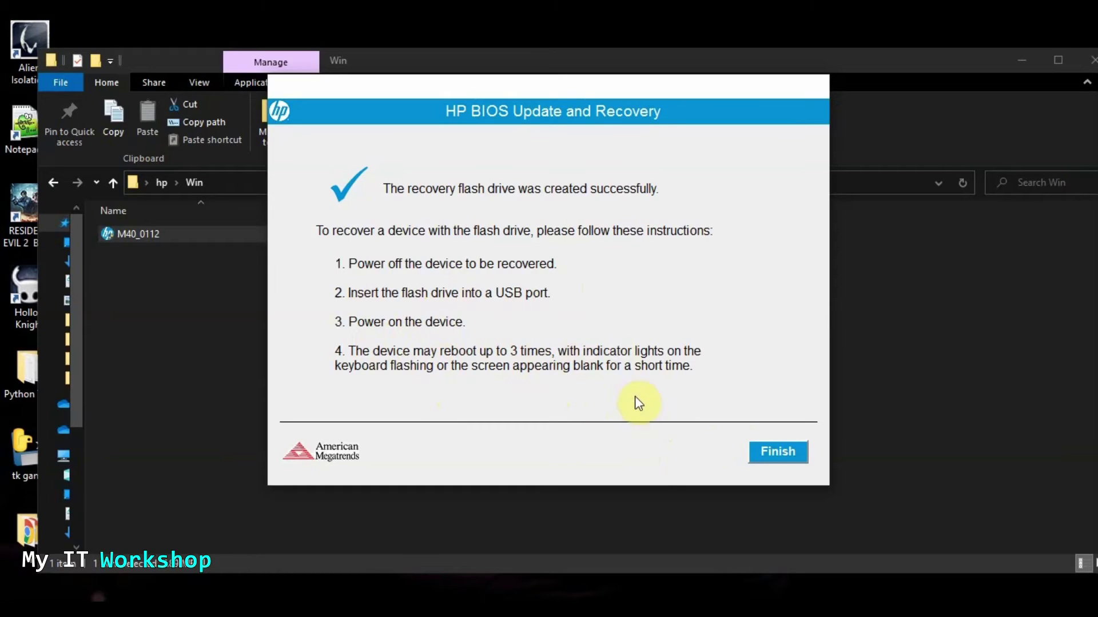
left_click(769, 455)
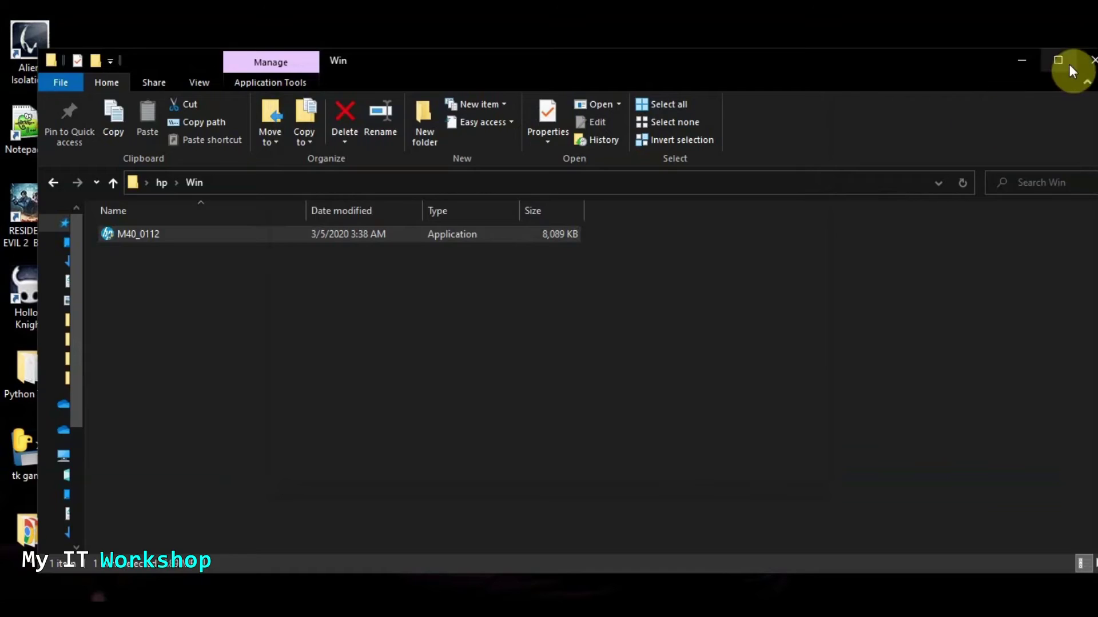
Close the Win folder and examine the Hewlett-Packard BIOSUpdate folder on the HP_TOOLS (G:) drive
left_click(1089, 60)
key("super+e")
right_click(365, 462)
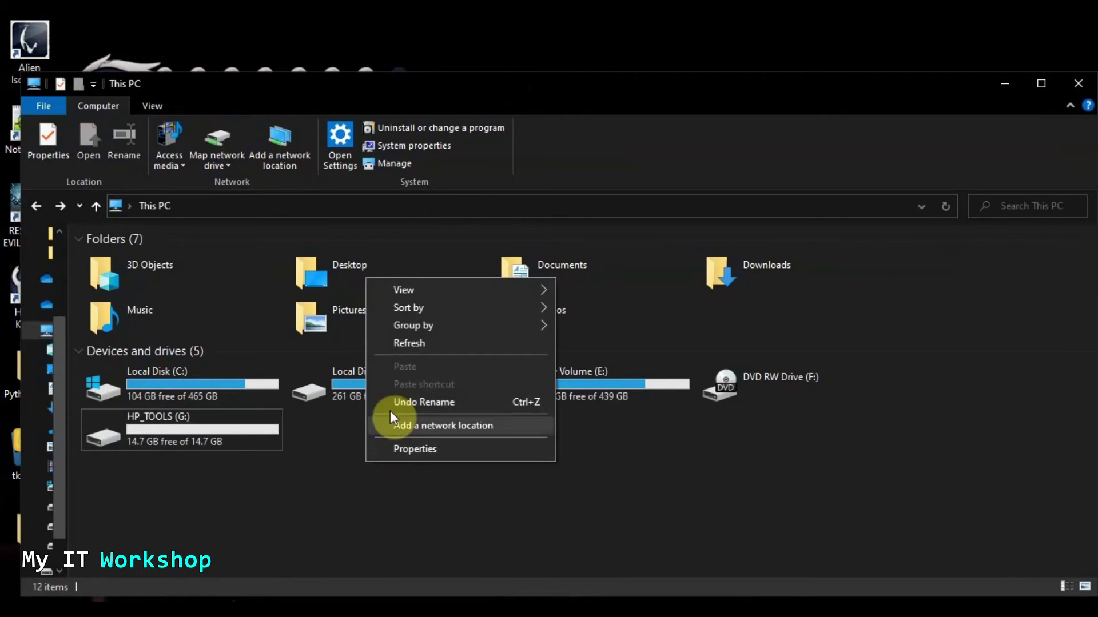
left_click(404, 347)
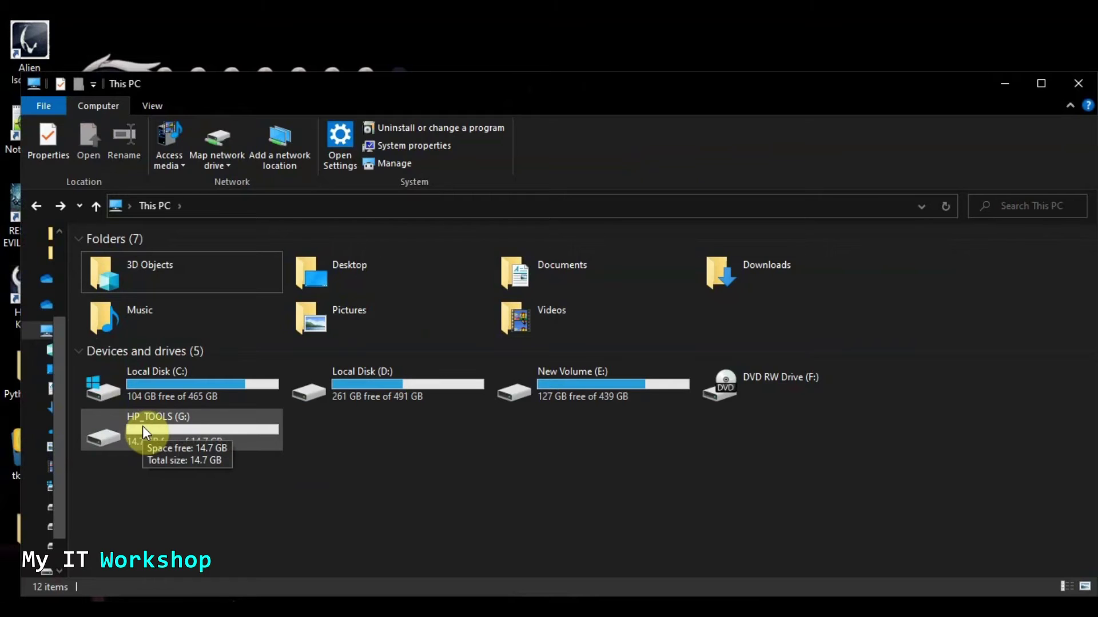
double_click(184, 433)
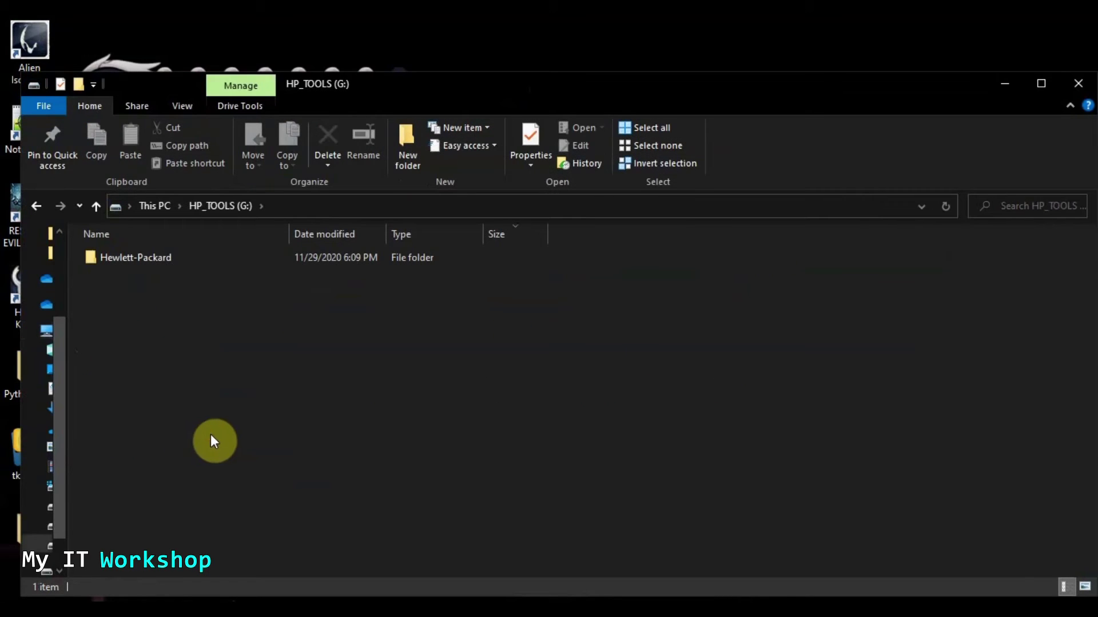
double_click(146, 260)
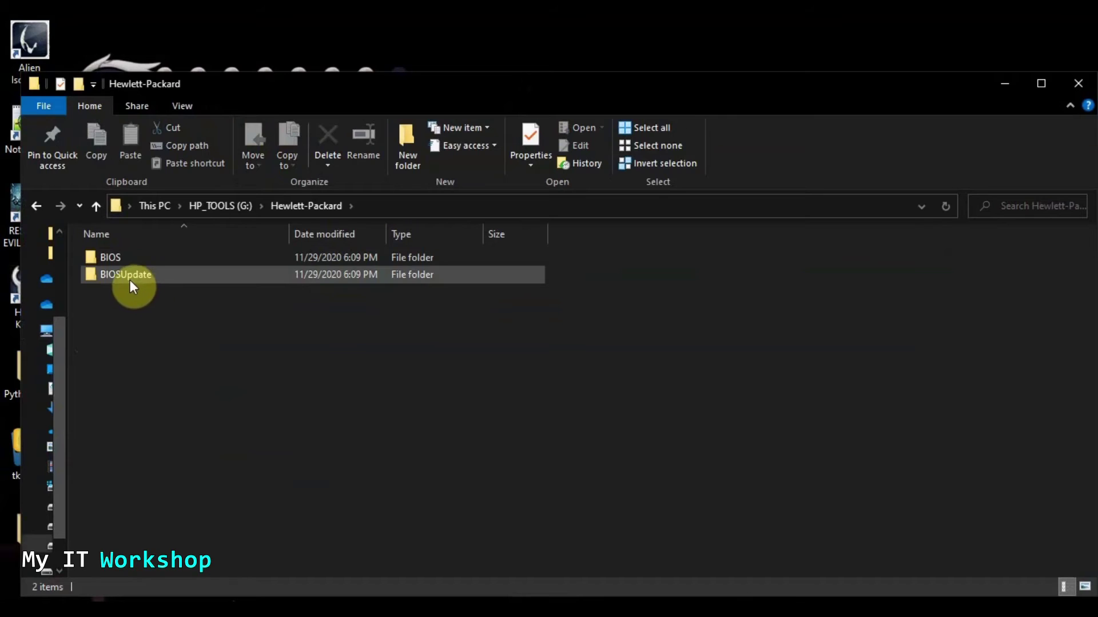
double_click(122, 273)
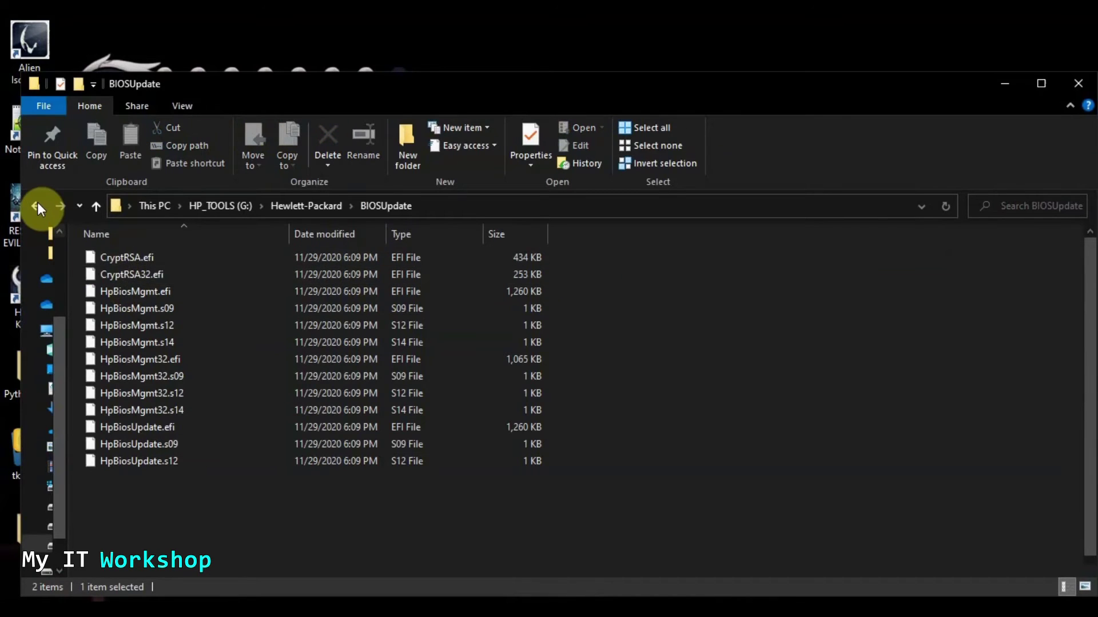
Check the New folder inside the Hewlett-Packard BIOS folder and return to the root of the HP_TOOLS drive
left_click(36, 203)
double_click(125, 258)
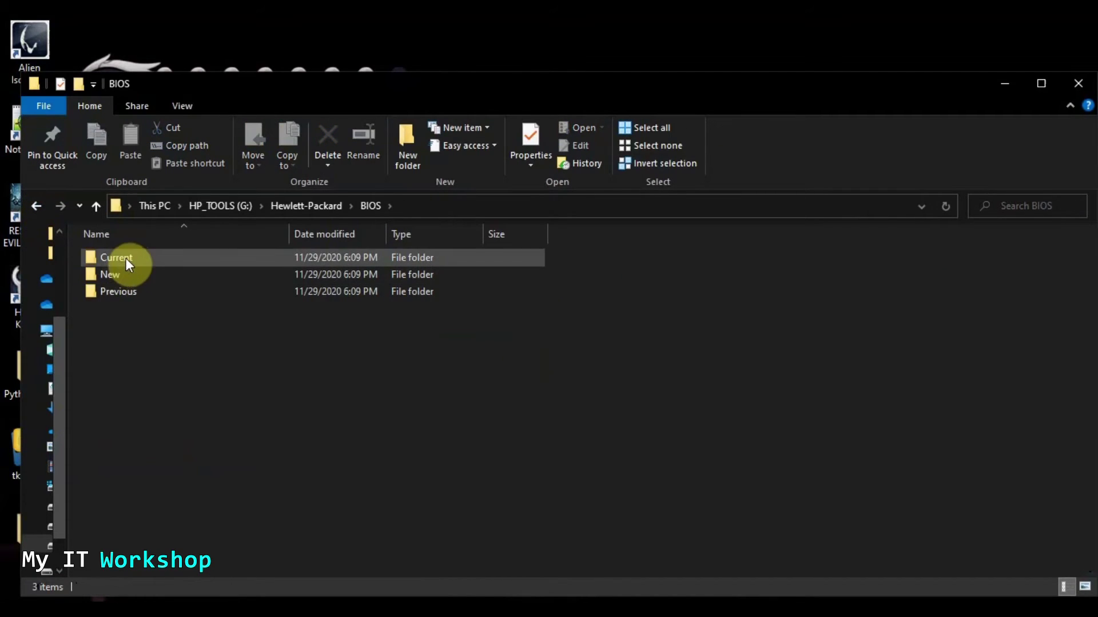
double_click(118, 273)
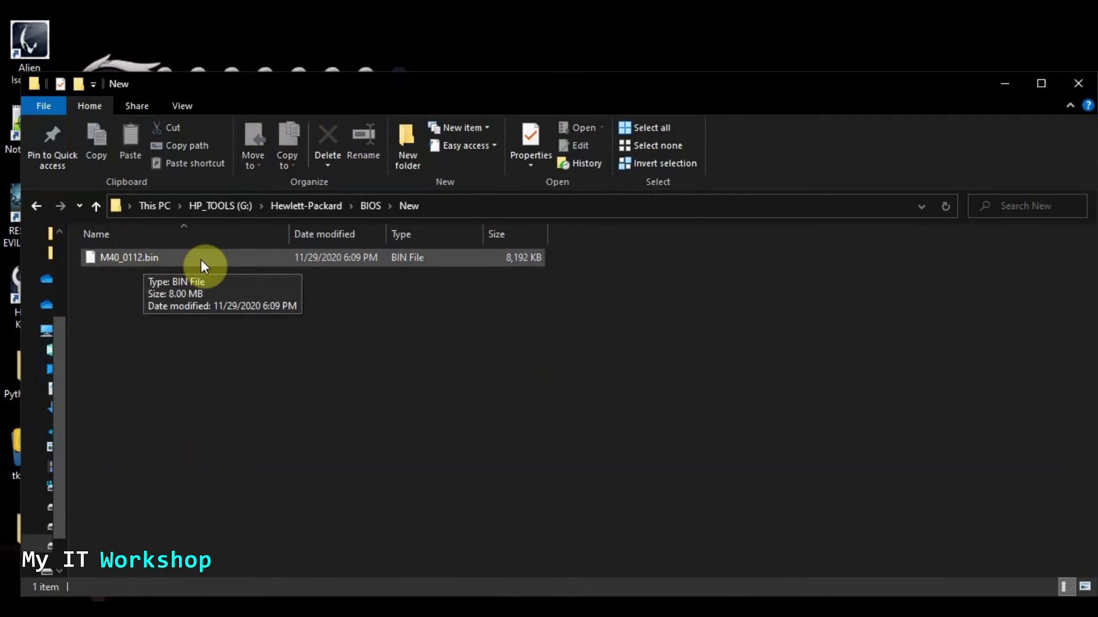
left_click(33, 207)
left_click(34, 208)
left_click(33, 207)
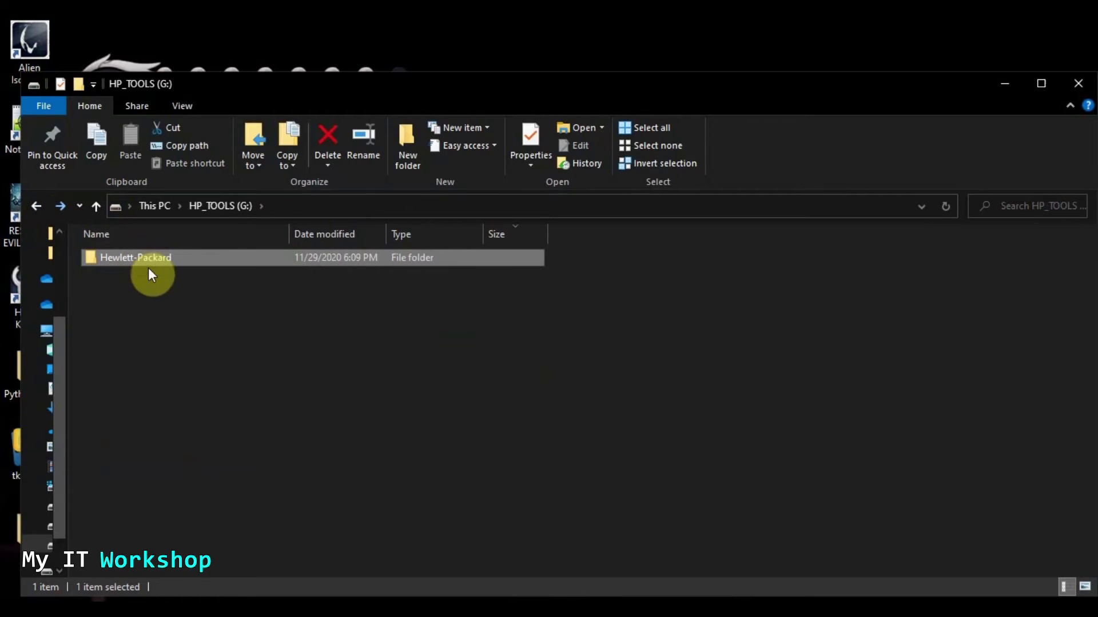
Review the contents of the Current, New and Previous folders inside the Hewlett-Packard BIOS folder
double_click(147, 260)
double_click(119, 261)
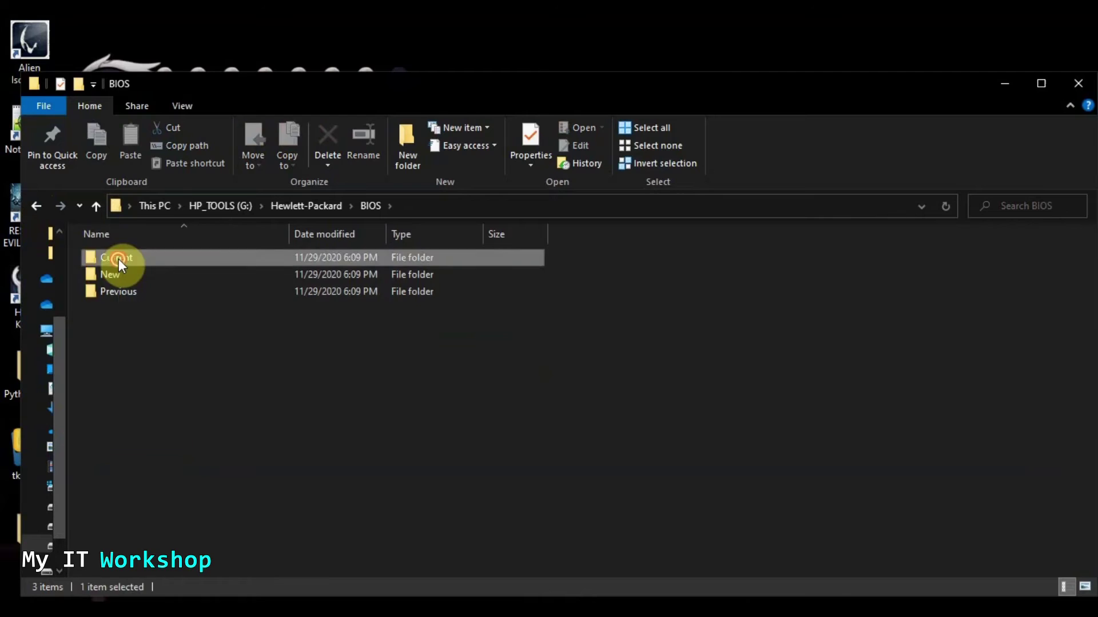
double_click(118, 259)
left_click(37, 206)
double_click(114, 276)
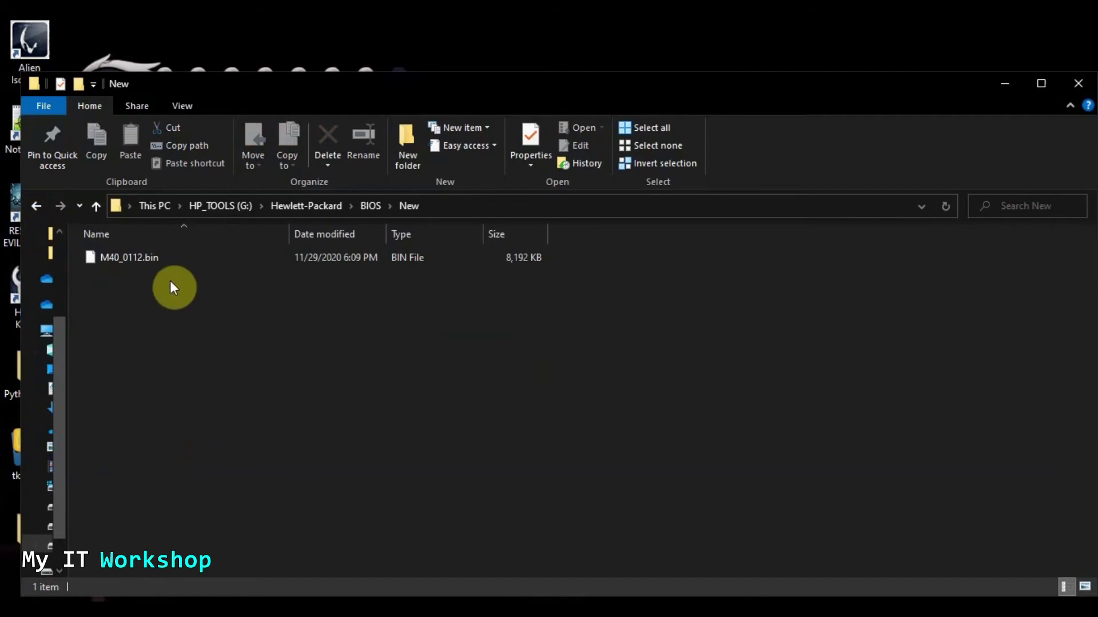
left_click(132, 259)
left_click(38, 208)
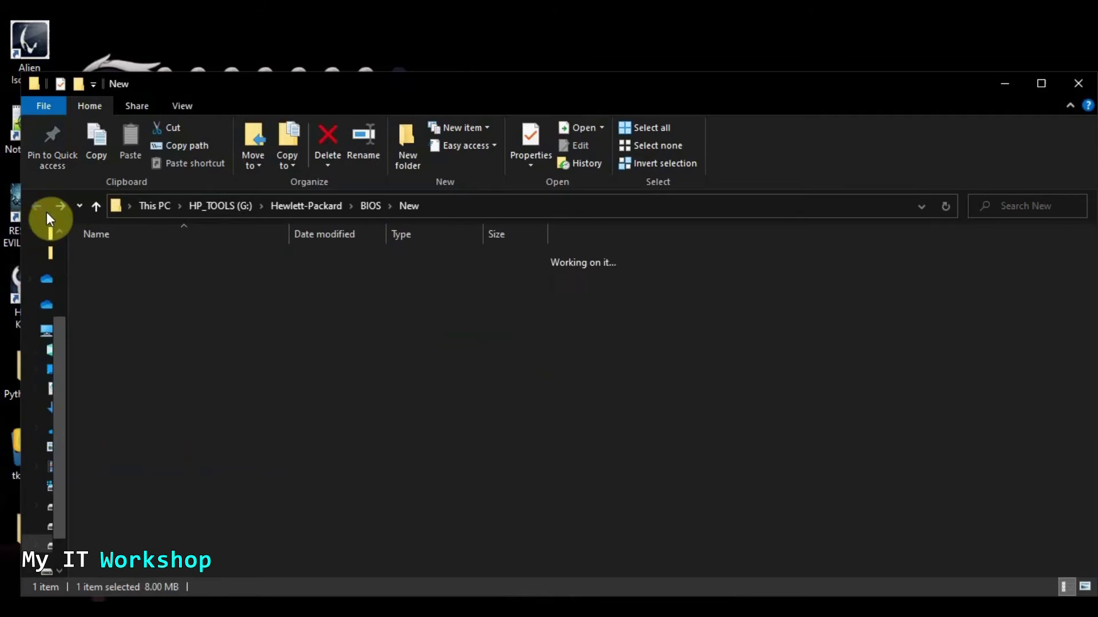
double_click(121, 292)
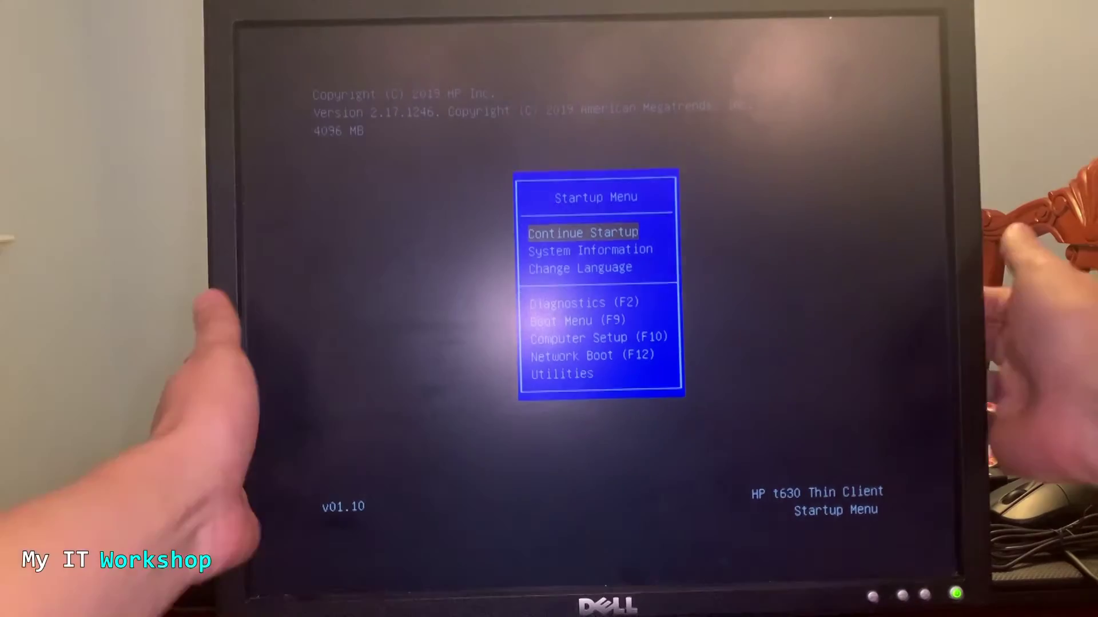
Enter Computer Setup from the HP t630 Thin Client's Startup Menu
key("Down")
key("Down")
key("Down")
key("Down")
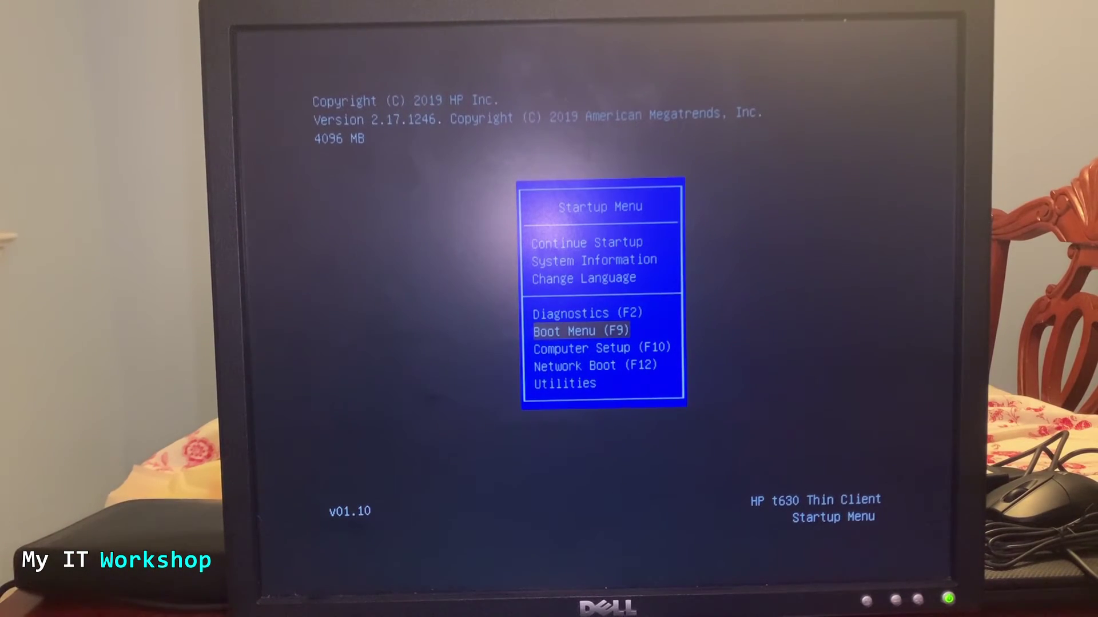
key("Down")
key("Return")
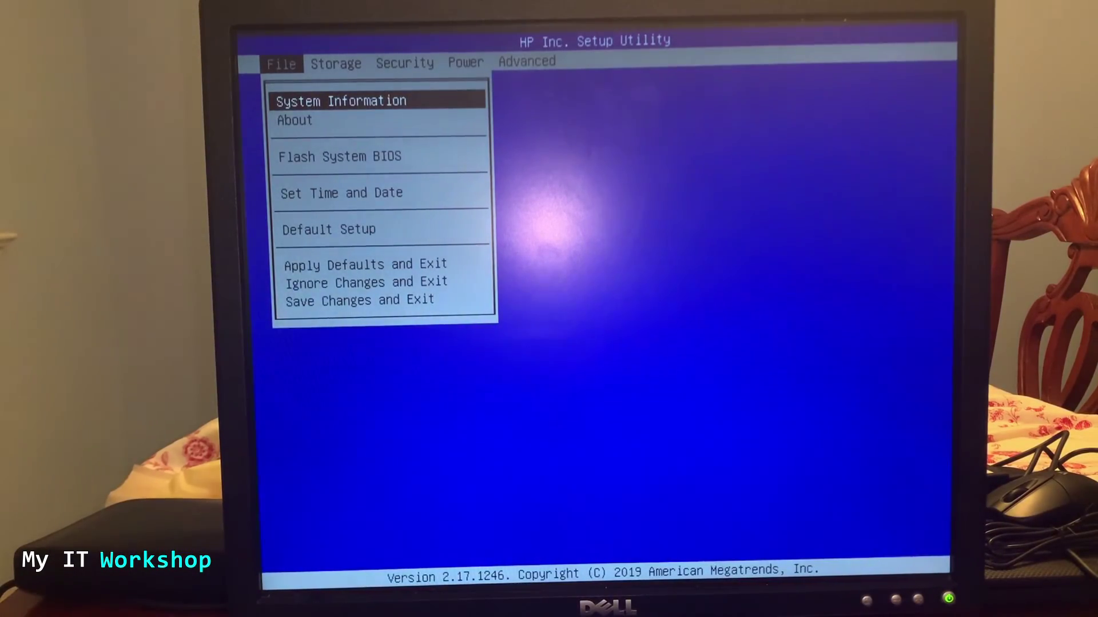
Launch HpBiosUpdate through the Flash System BIOS option in the HP Setup Utility
key("Down")
key("Down")
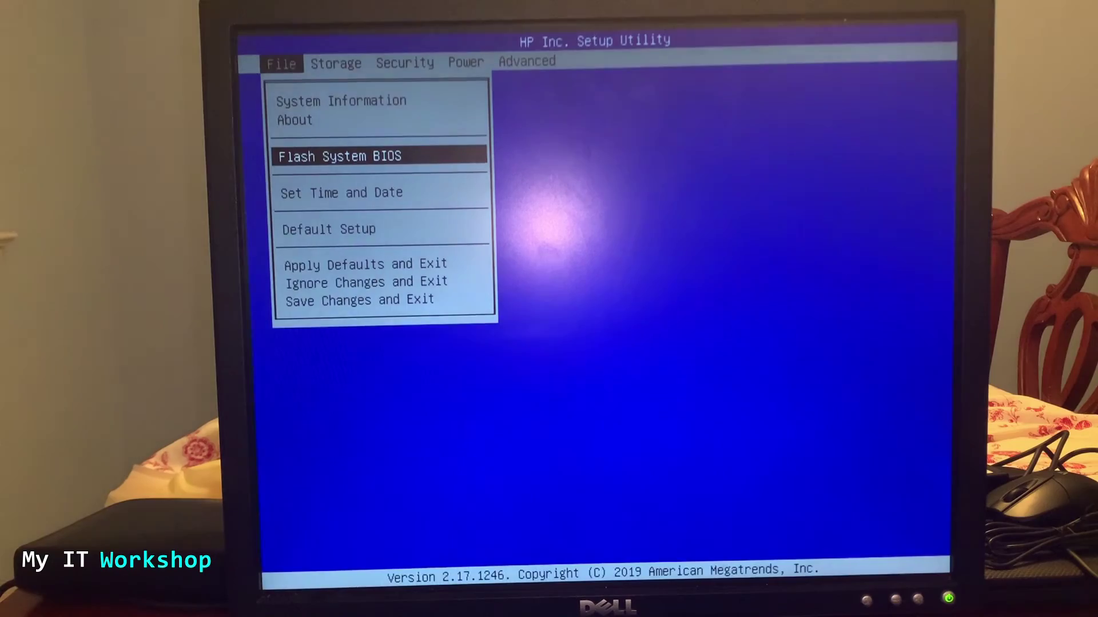
key("Return")
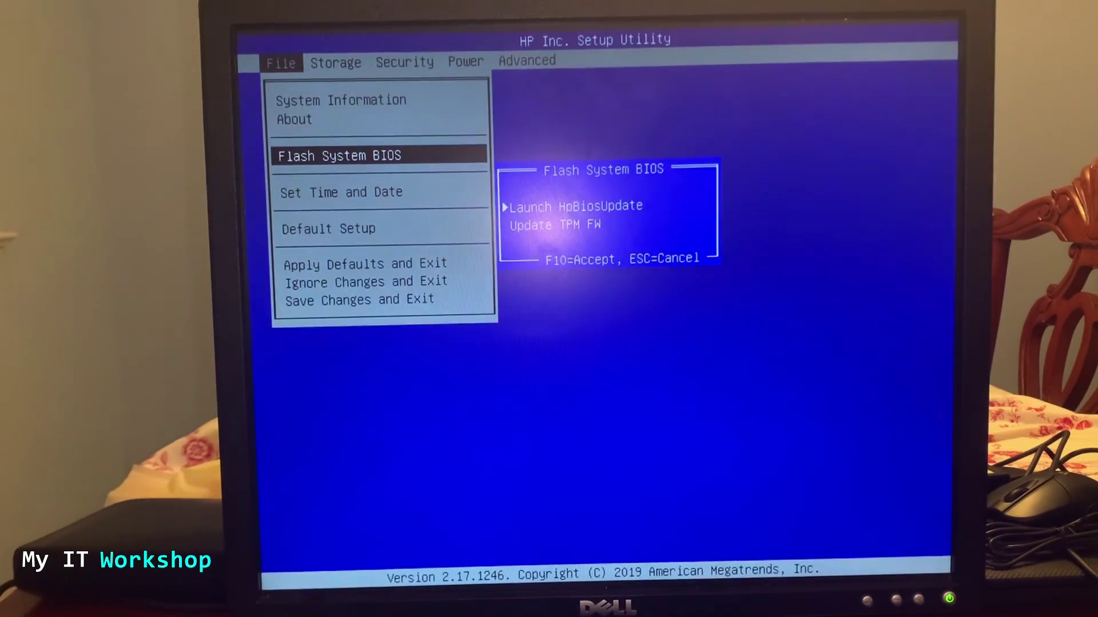
key("Return")
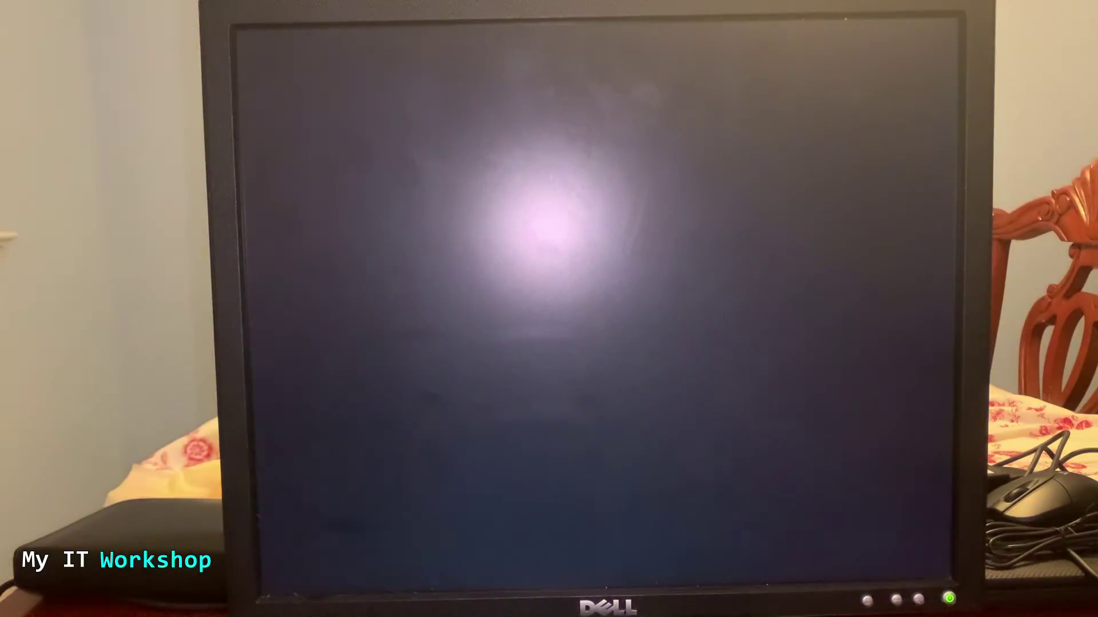